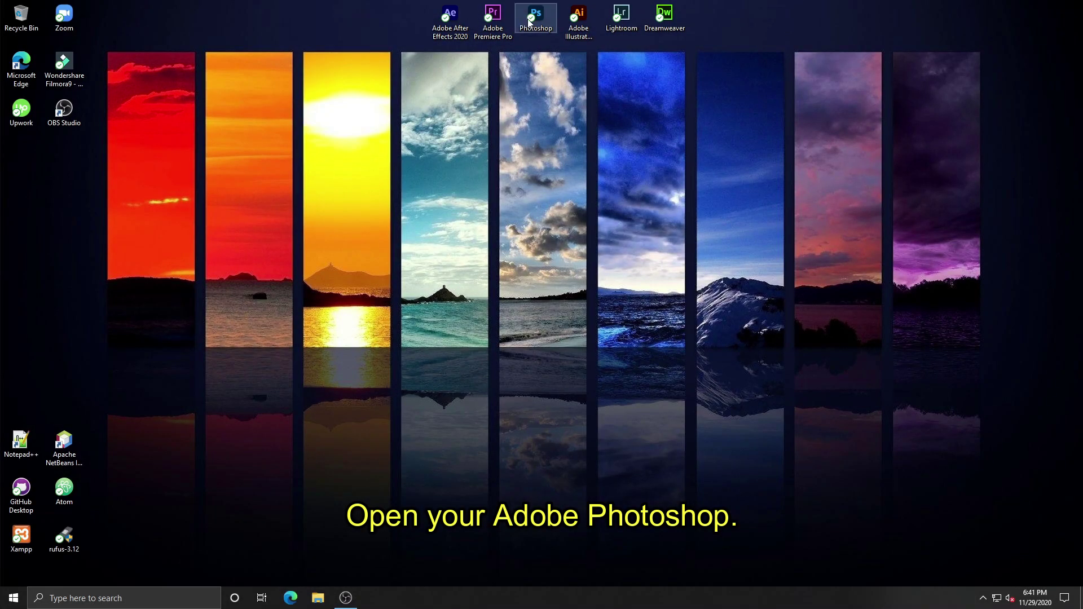
Open Photoshop and create a new document from the Desktop HD Design preset, 1440 x 1024 px at 72 ppi
double_click(529, 21)
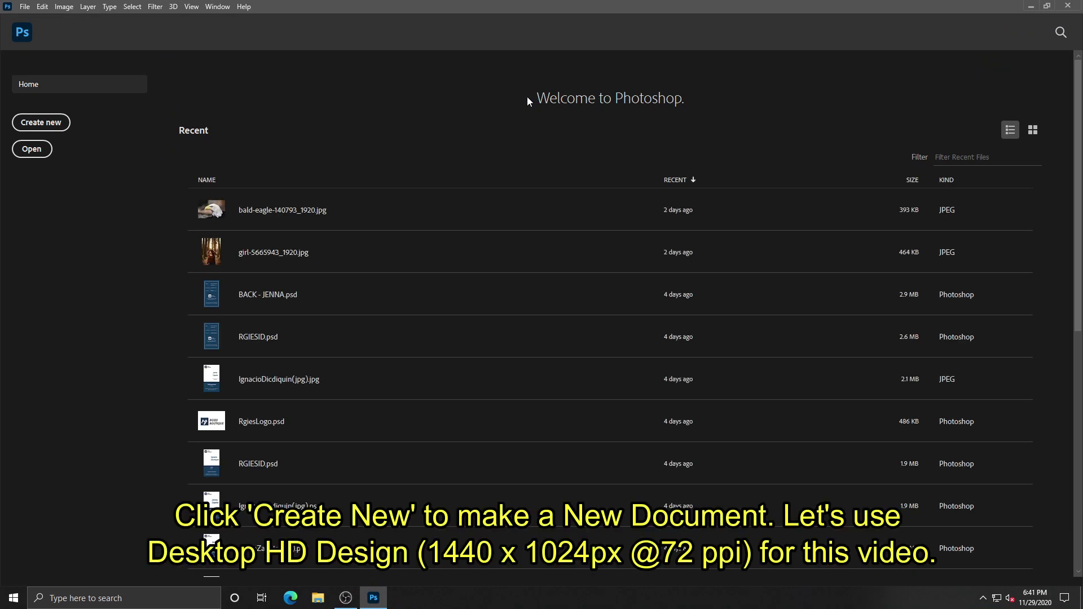
left_click(41, 124)
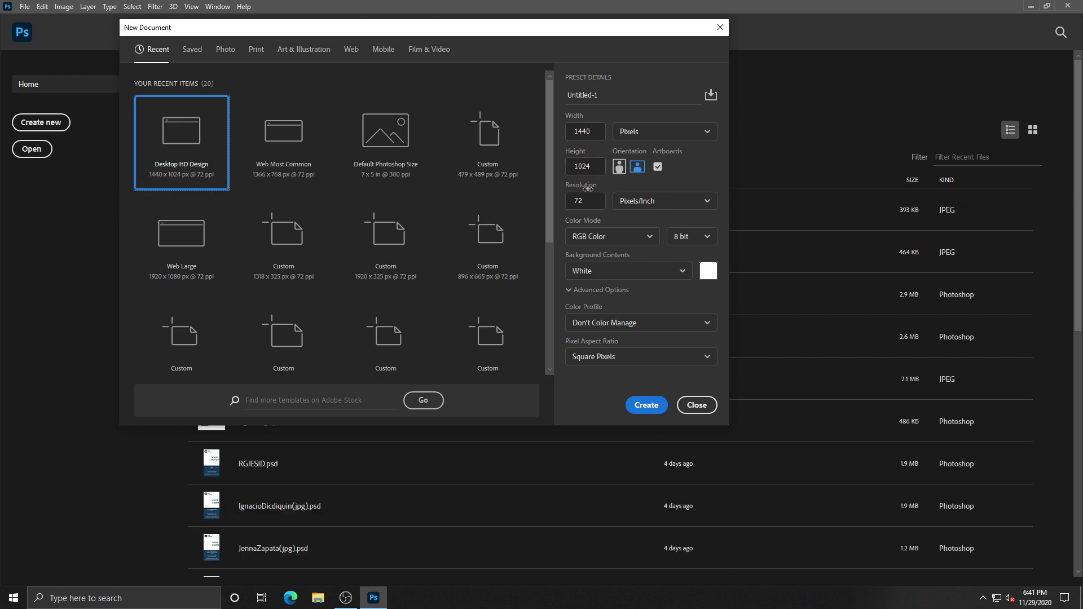
left_click(652, 406)
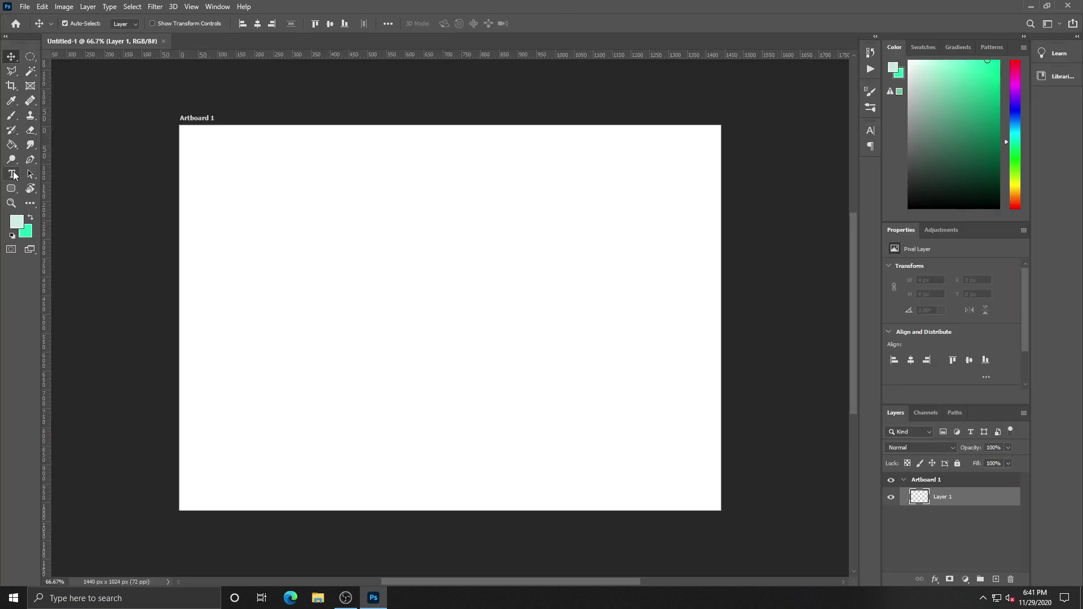
Add the horizontal text "OUTLINE" at 72 pt in the upper part of the artboard
left_click(12, 175)
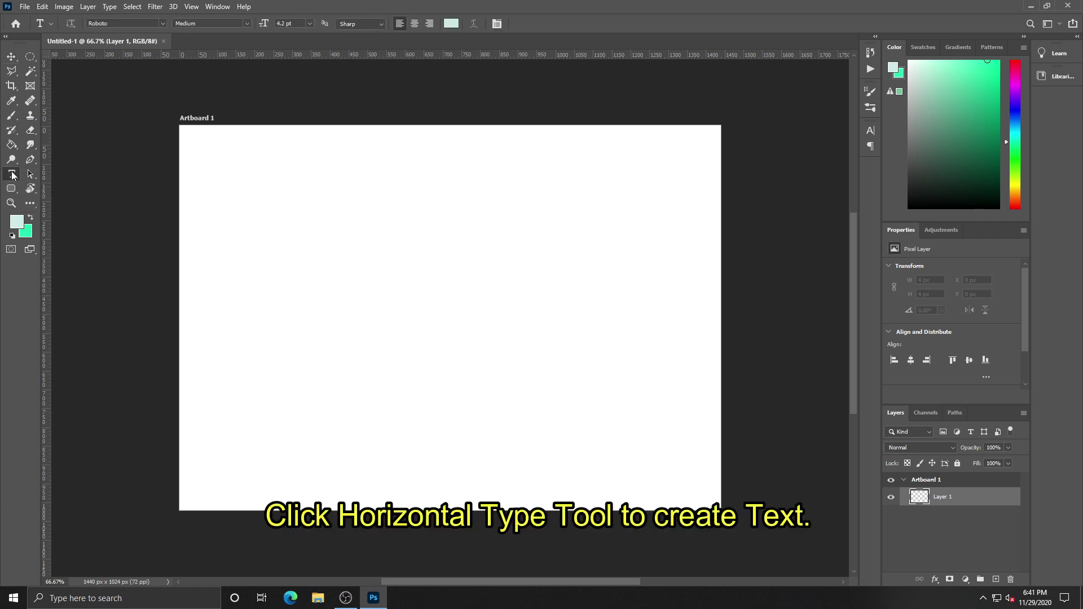
left_click(343, 251)
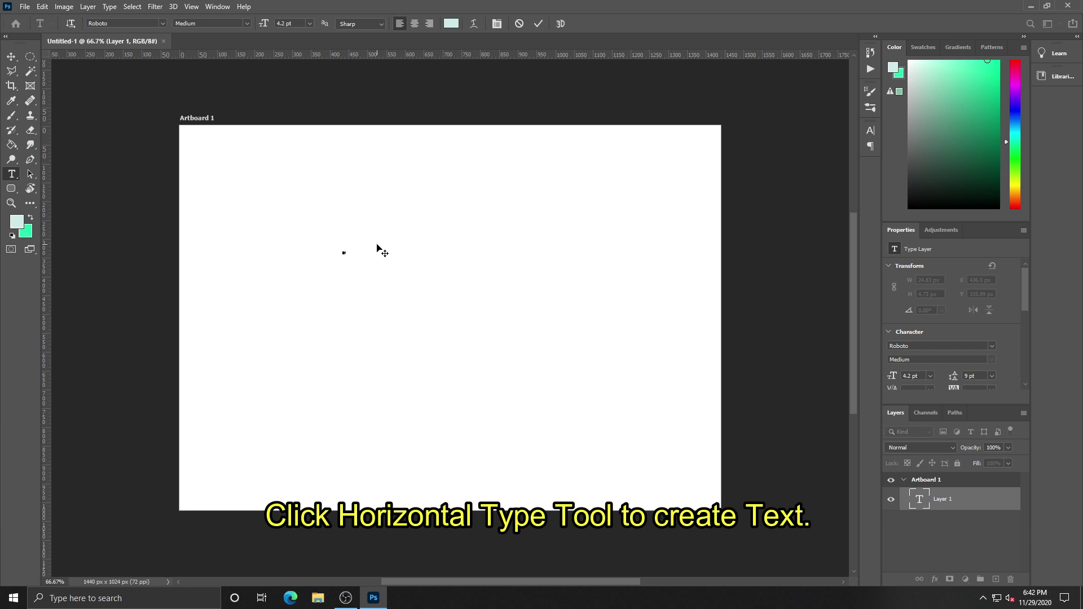
left_click(309, 24)
left_click(293, 169)
type("OUTLINE")
Recolour the whole OUTLINE text to black 000000 and set its font to Sifonn Pro
key("ctrl+a")
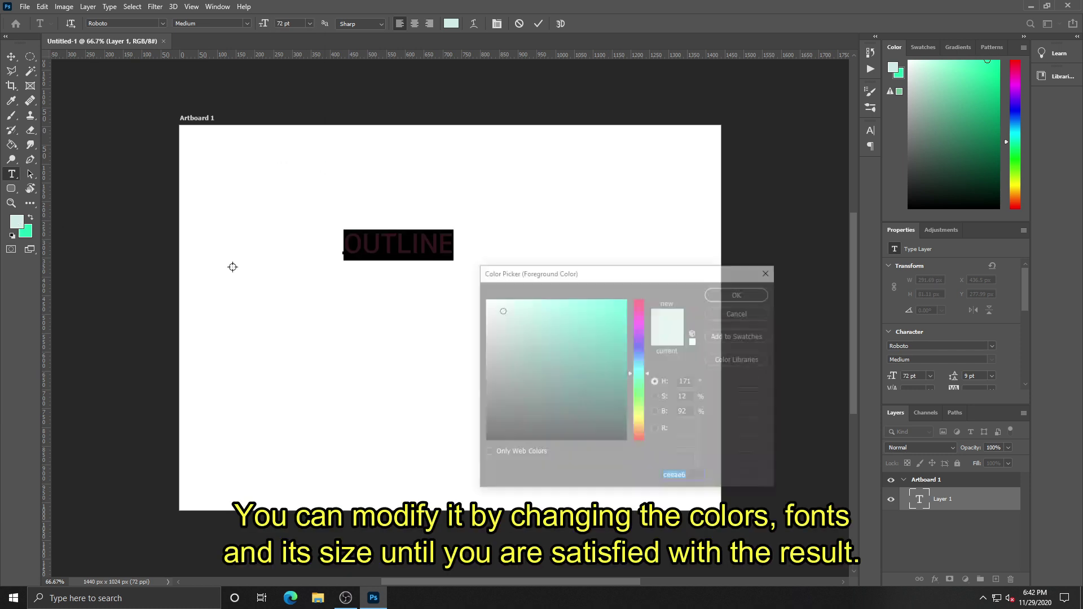
type("000000")
key("Return")
left_click(130, 24)
type("SIFON")
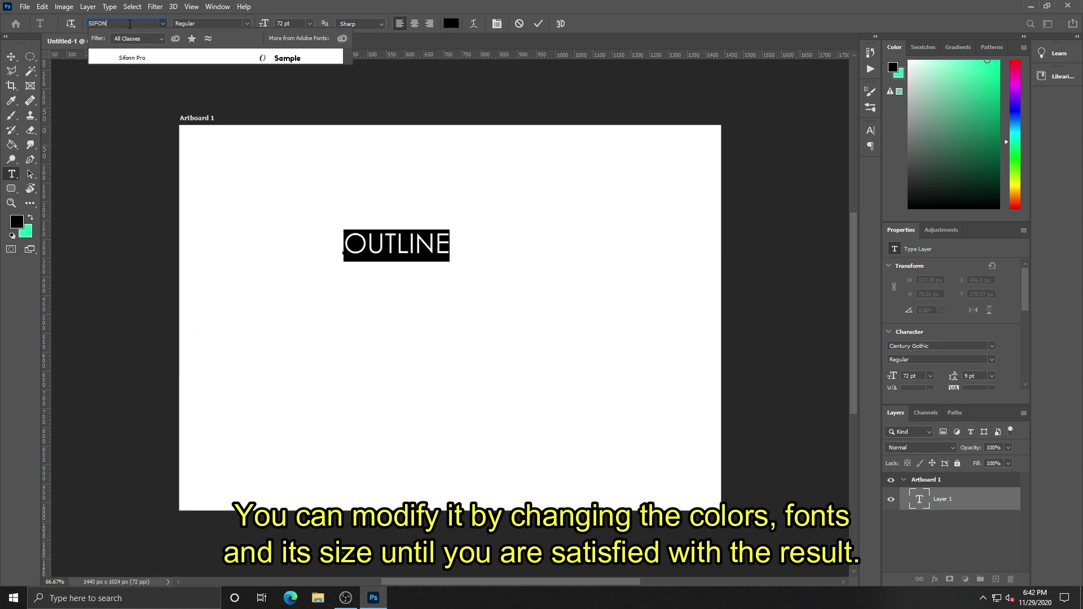
key("Return")
Set the OUTLINE text size to 250 pt and move the text to the middle of the artboard
key("Tab")
key("Tab")
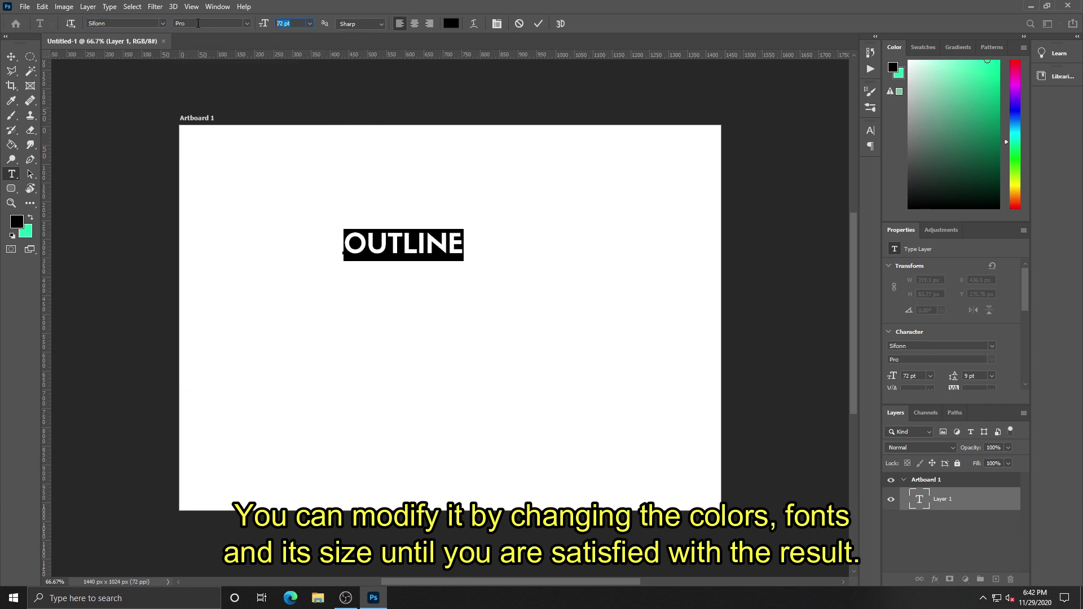
type("250")
key("Return")
key("ctrl+Return")
key("v")
left_click_drag(527, 205, 423, 292)
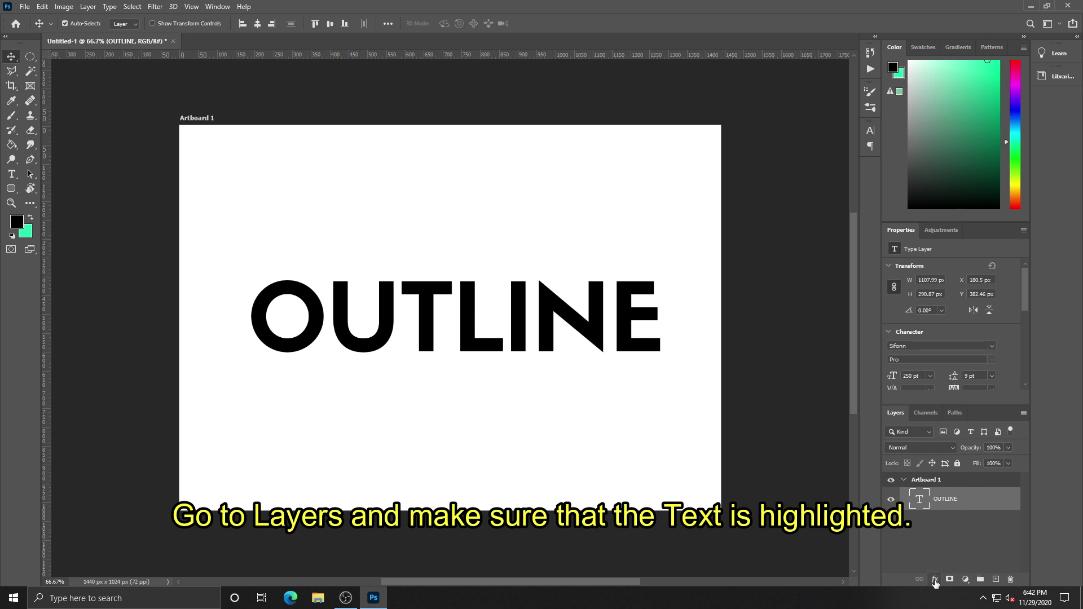
Give the OUTLINE text a 5 px black stroke positioned Outside and reduce the layer's fill to 0%
left_click(935, 579)
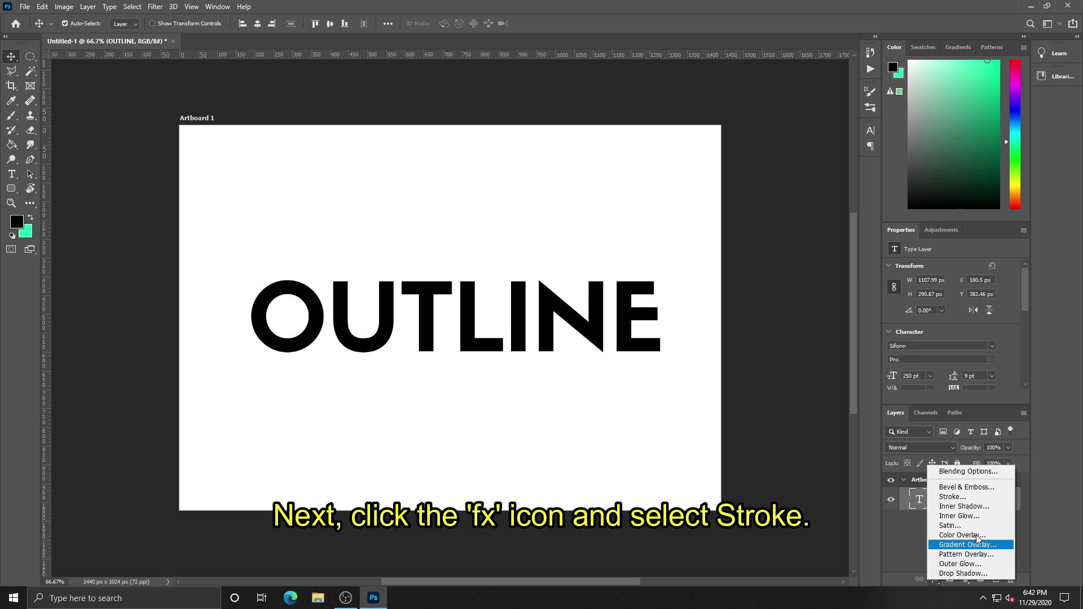
left_click(961, 498)
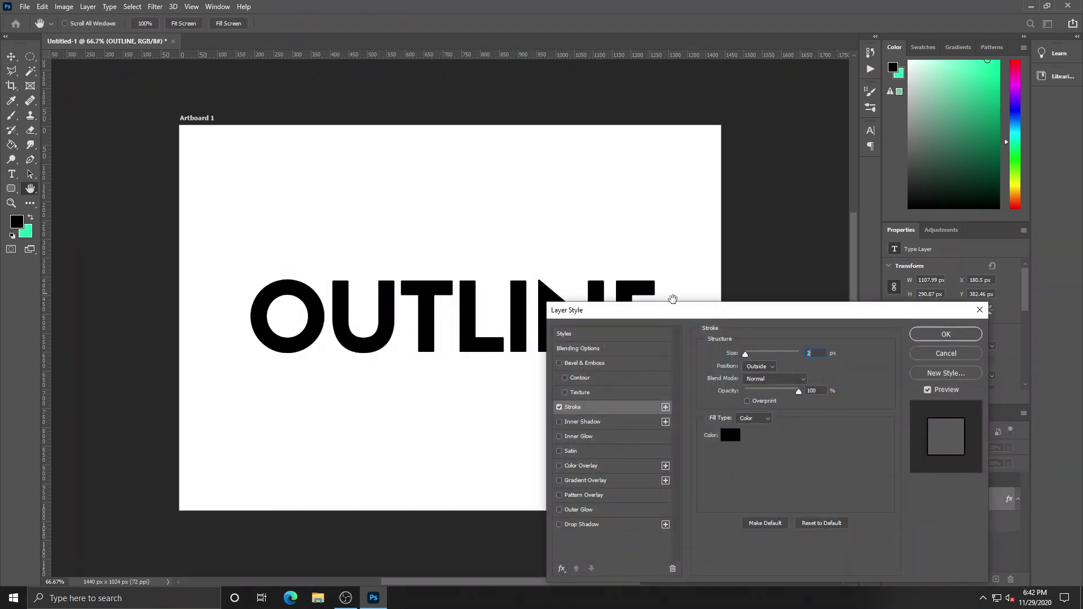
left_click_drag(693, 317, 477, 164)
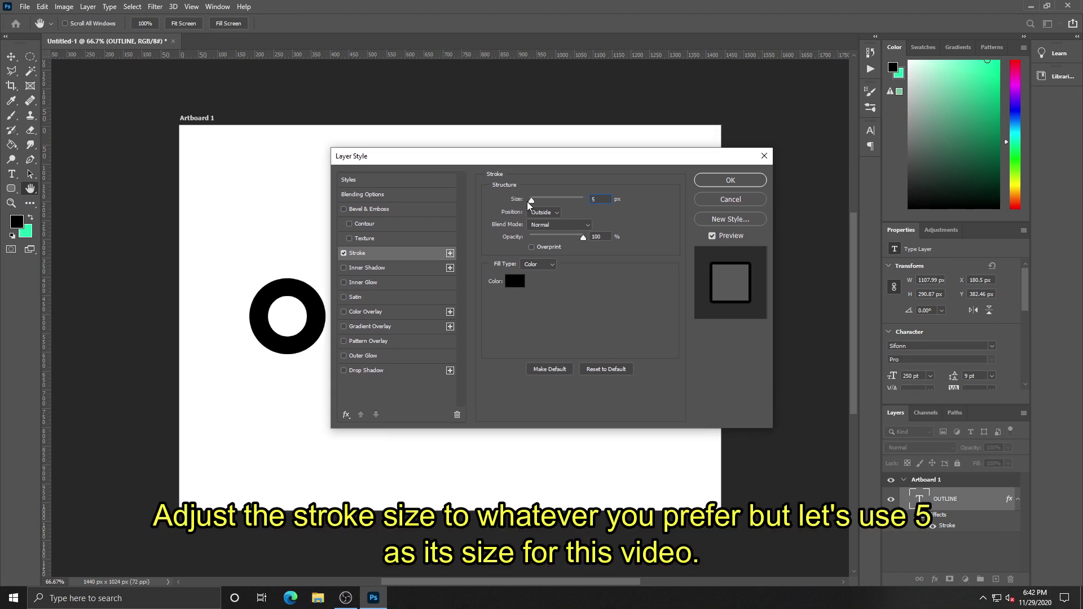
mouse_move(529, 204)
left_mouse_down()
mouse_move(561, 205)
mouse_move(531, 203)
mouse_move(539, 206)
left_mouse_up()
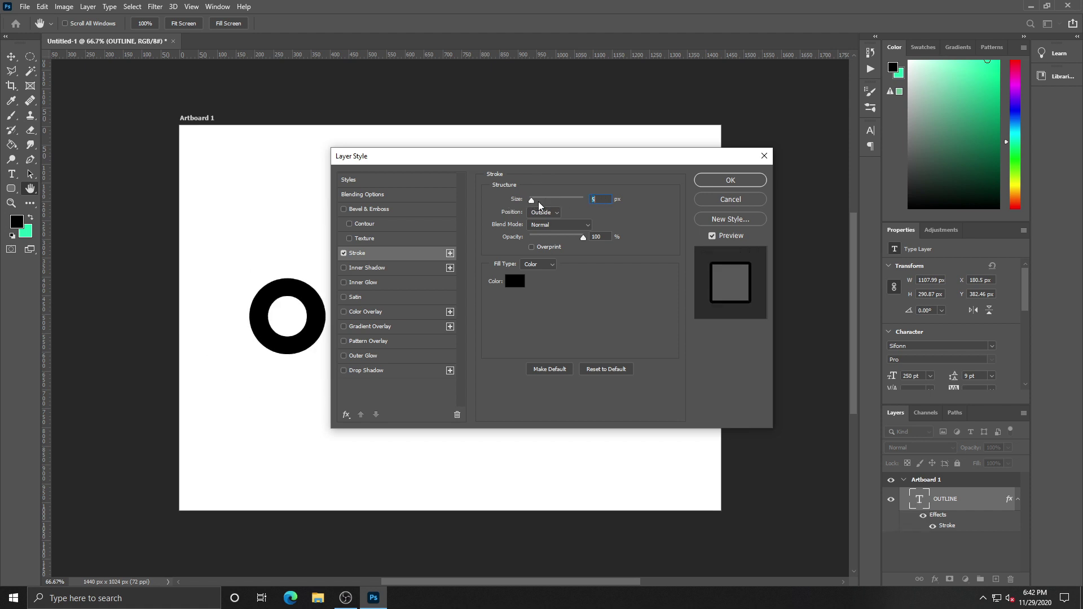
left_click(549, 215)
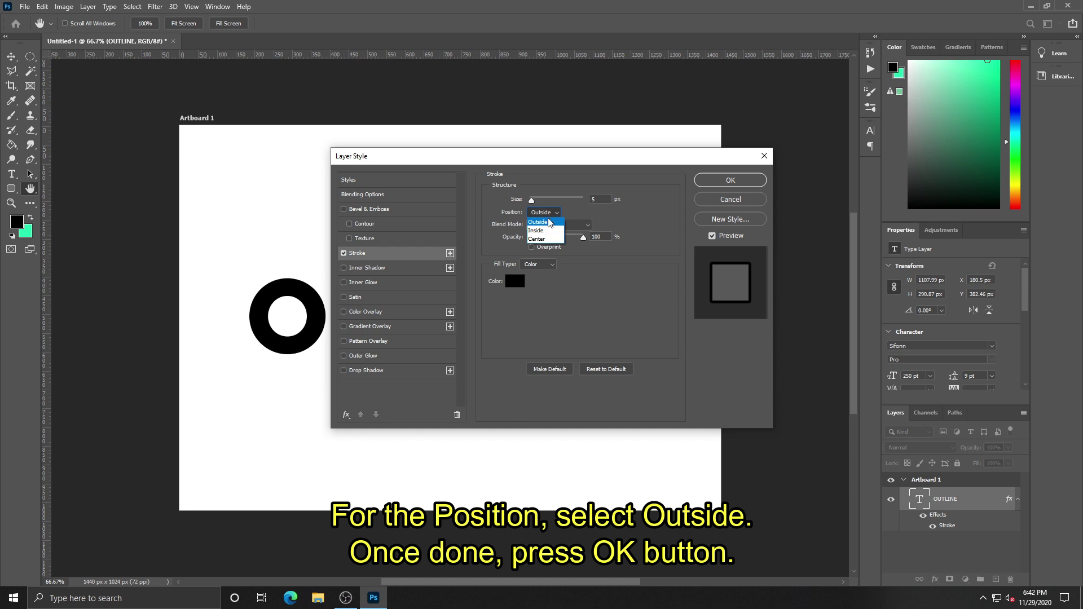
left_click(553, 216)
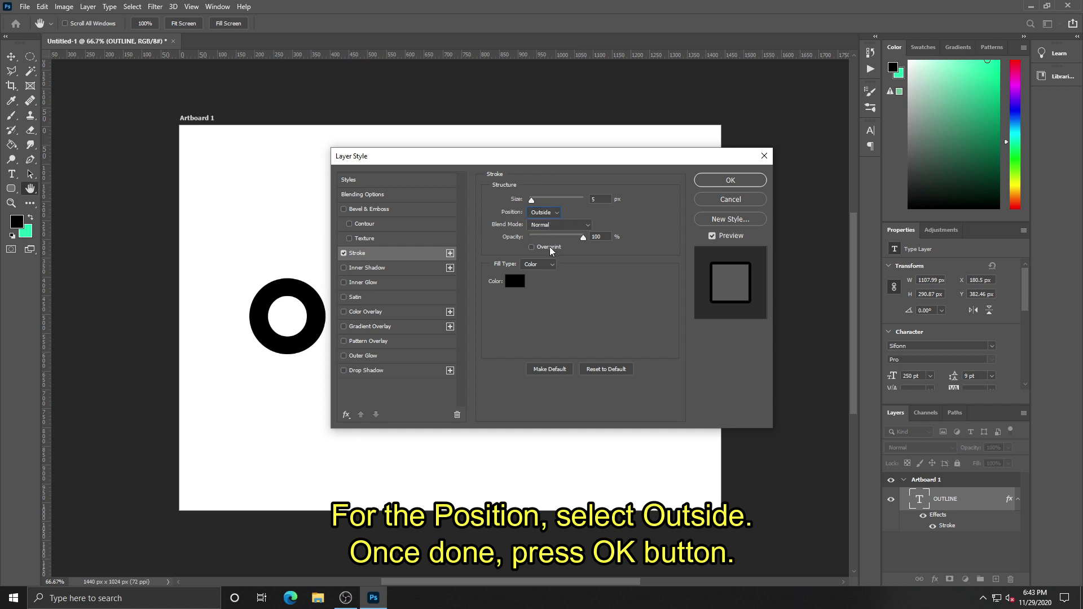
left_click(719, 181)
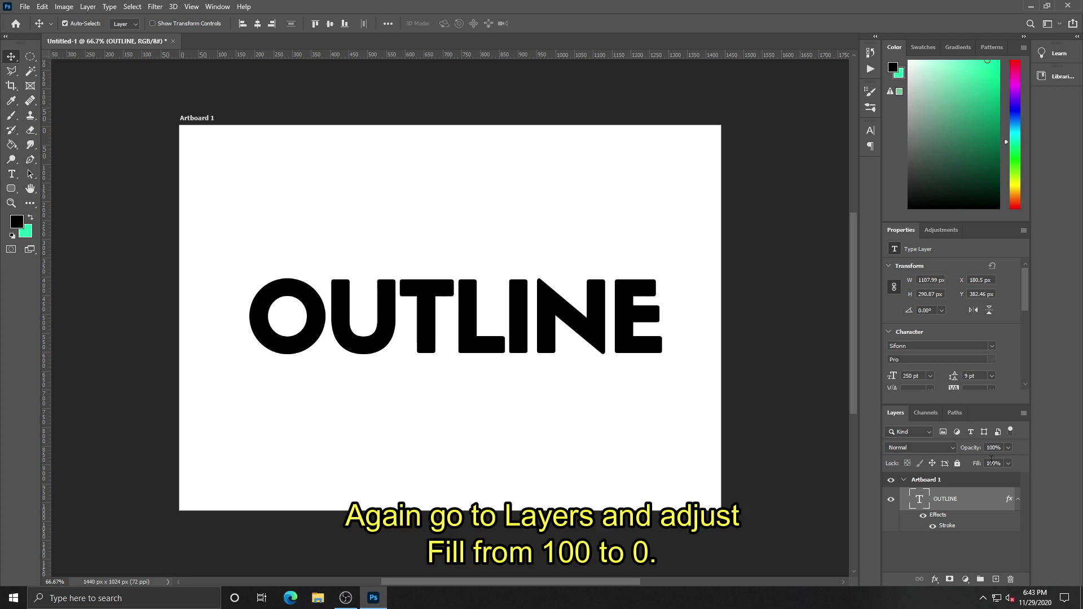
left_click(1009, 464)
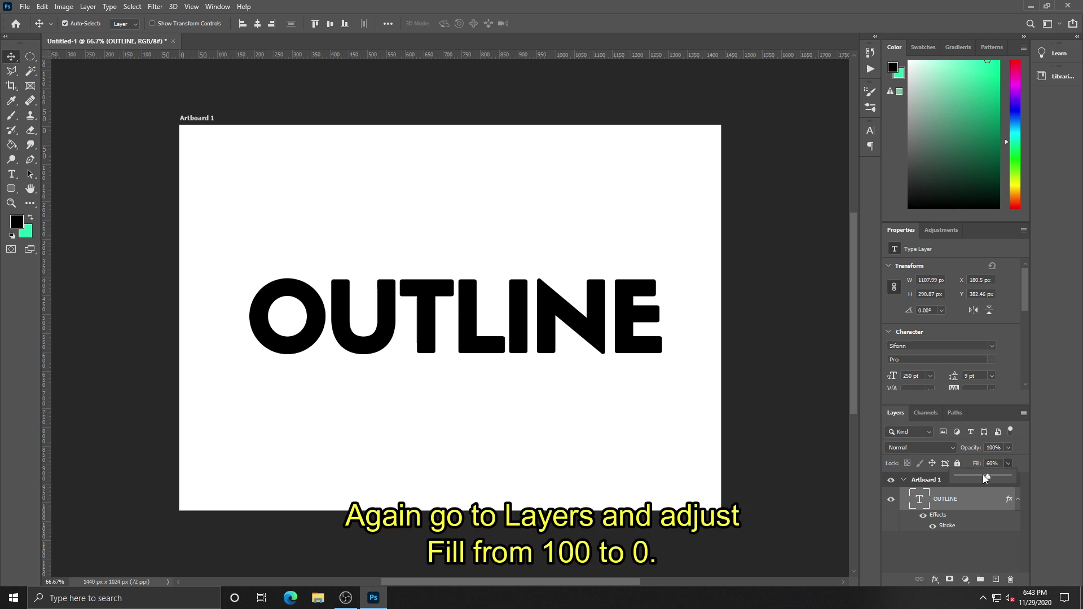
left_click_drag(985, 478, 947, 478)
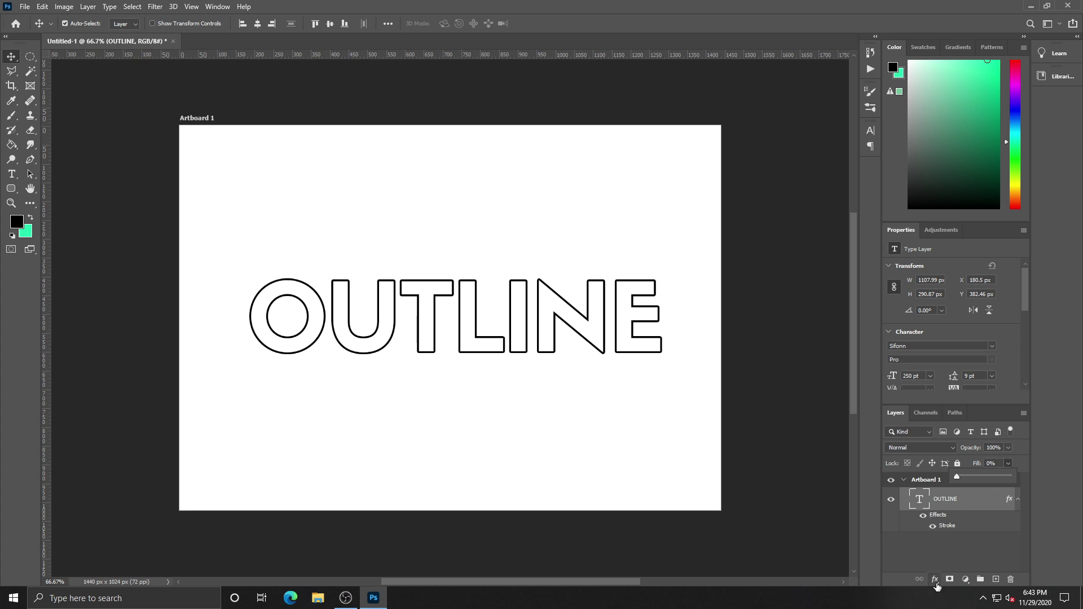
Check the OUTLINE text's Stroke settings, and move the text straight up near the artboard's top edge
left_click(934, 579)
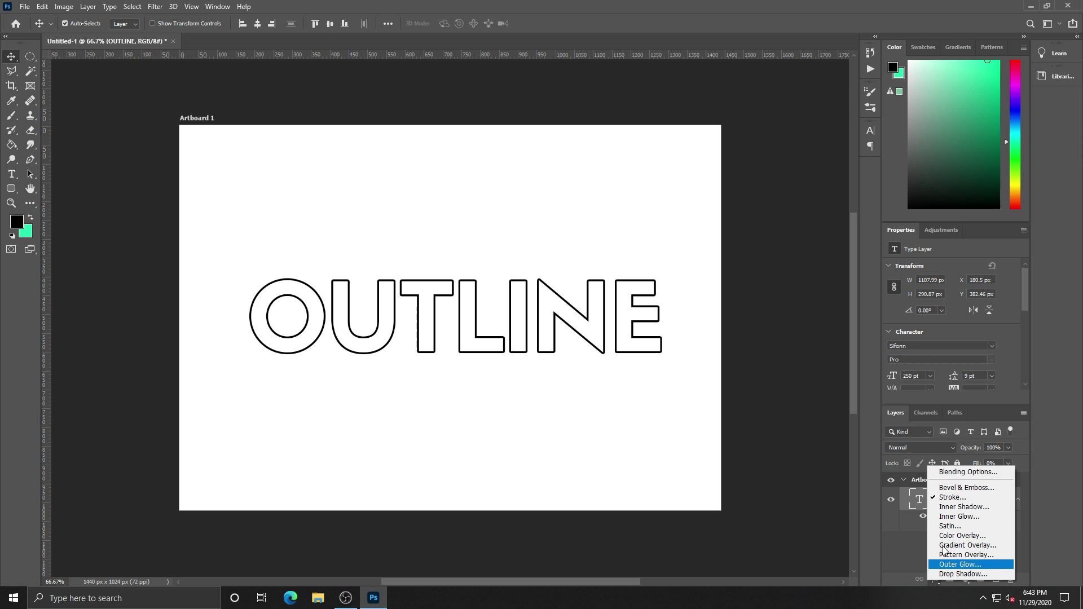
left_click(952, 497)
left_click_drag(566, 162, 893, 304)
mouse_move(862, 345)
left_mouse_down()
mouse_move(895, 345)
mouse_move(857, 354)
left_mouse_up()
left_click(1054, 322)
key("v")
left_click_drag(246, 291, 247, 164)
Place the Artboard 25 bottle image from the vecteezy_set-of-champagne-bottle-illustration_300547 folder in Downloads onto the artboard, using File Explorer
left_click(318, 598)
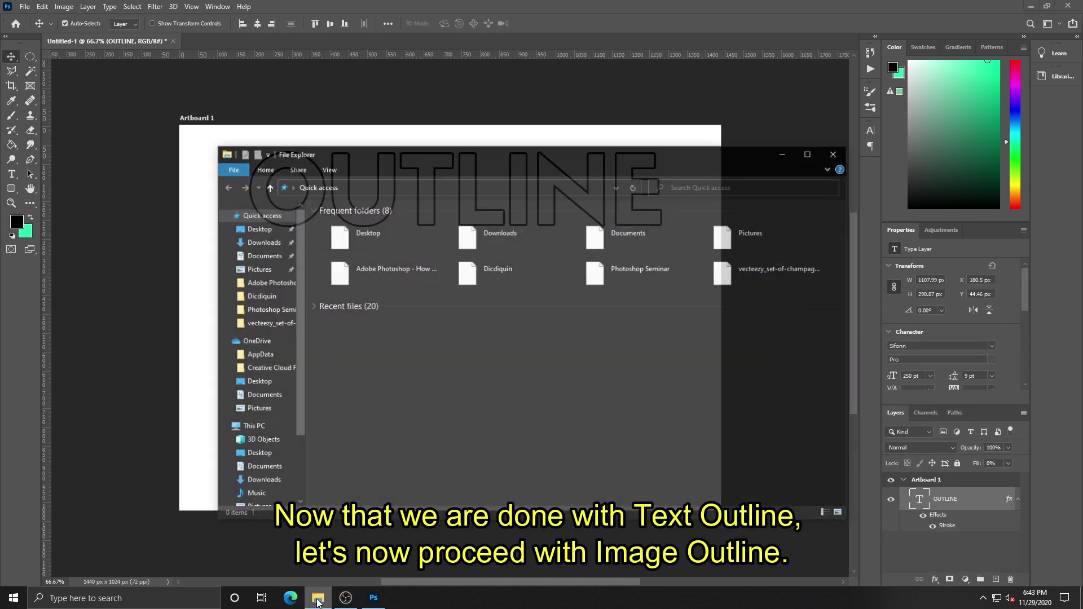
left_click(248, 241)
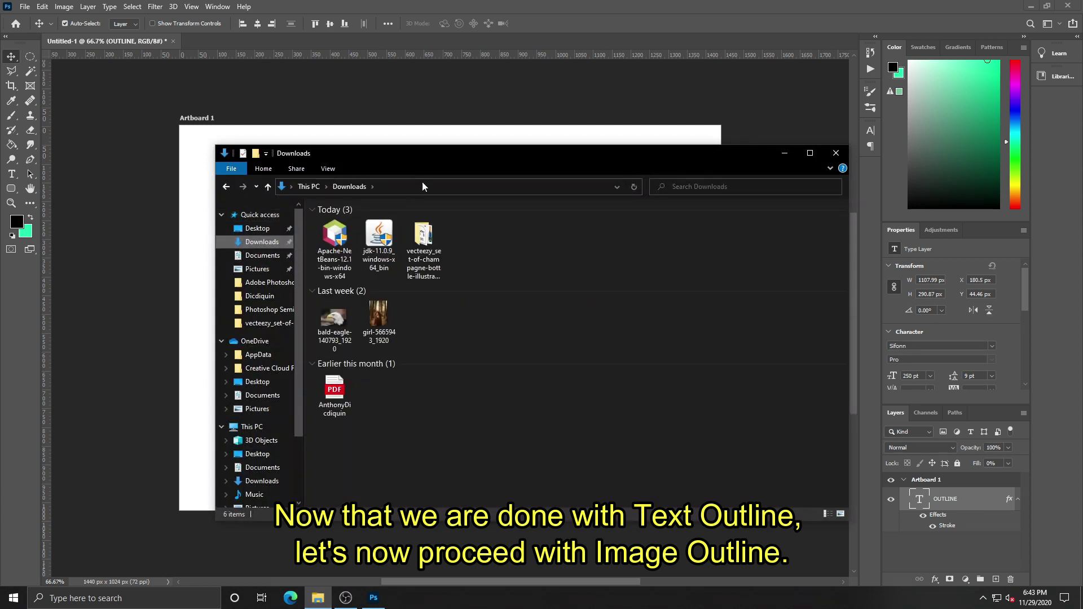
left_click_drag(460, 163, 576, 332)
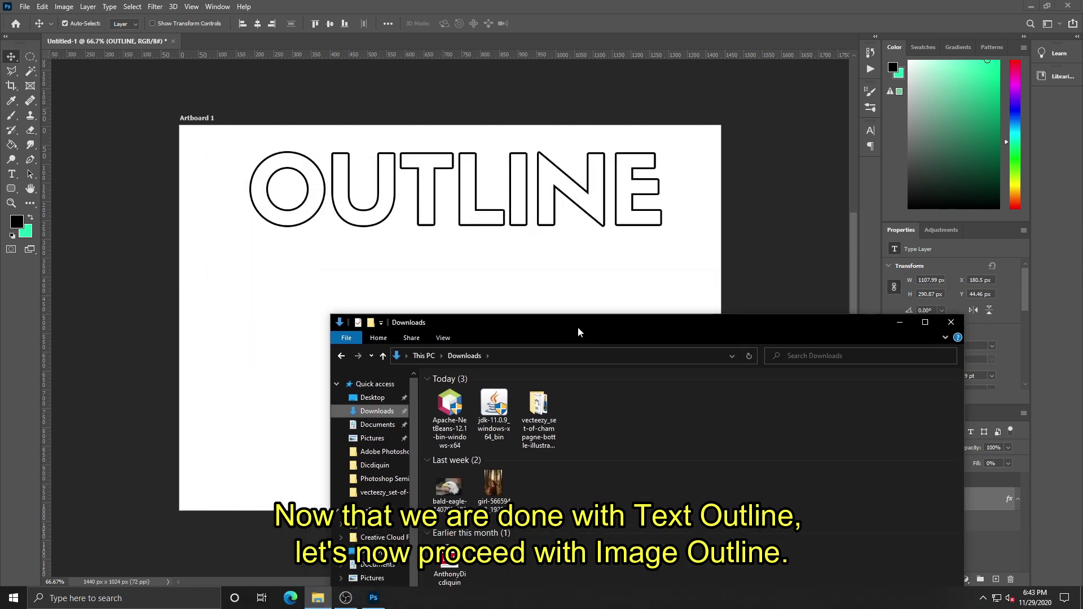
double_click(541, 420)
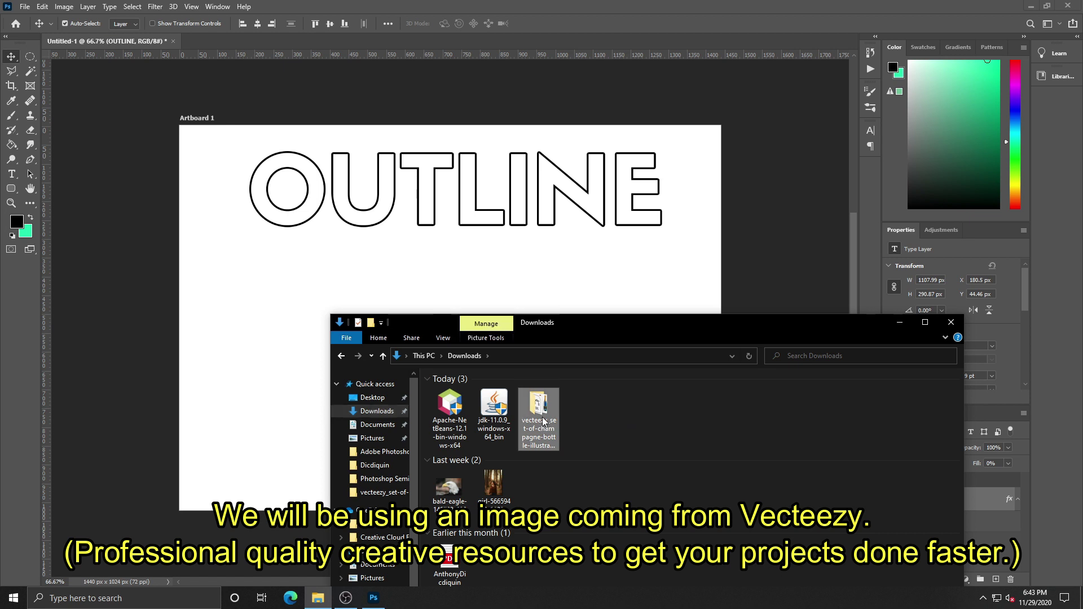
left_click(456, 416)
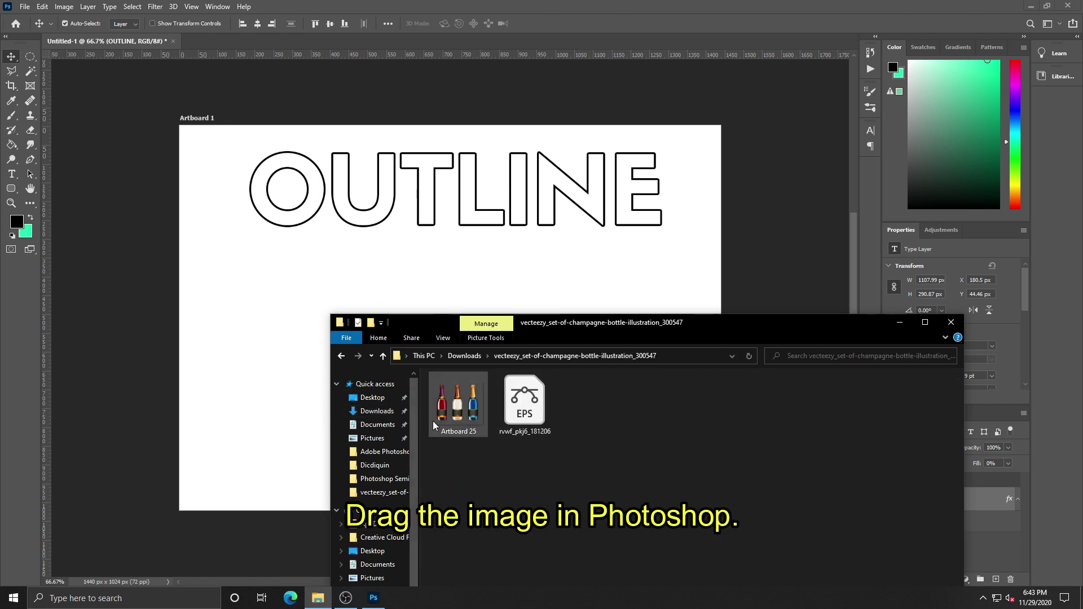
left_click_drag(445, 414, 265, 345)
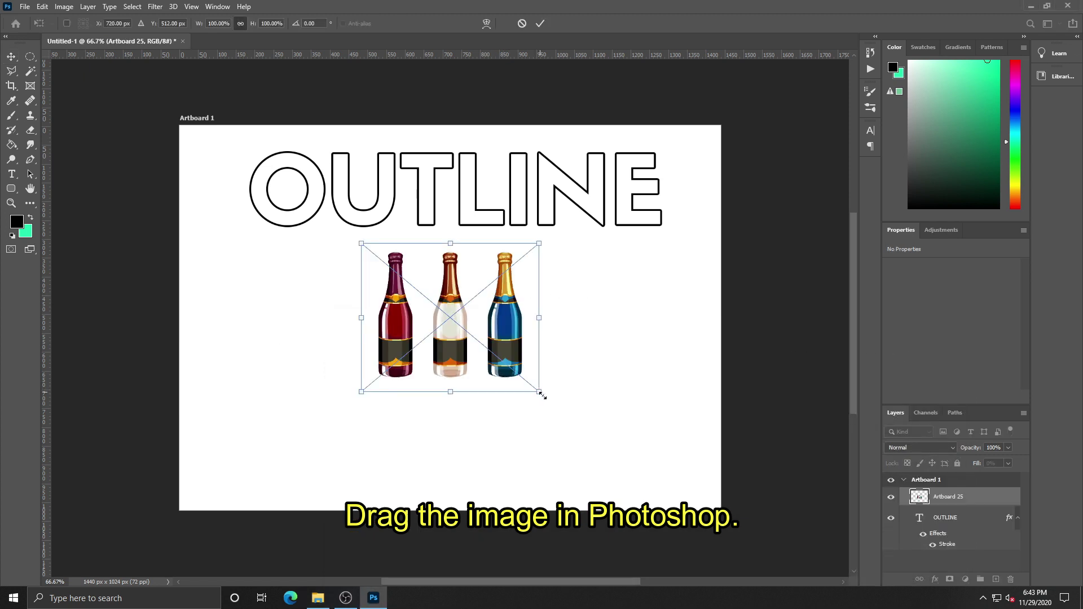
Enlarge the placed bottle image to about 539 x 469 px and position it centrally below the text
left_click_drag(541, 395, 615, 457)
left_click_drag(499, 350, 465, 366)
key("Return")
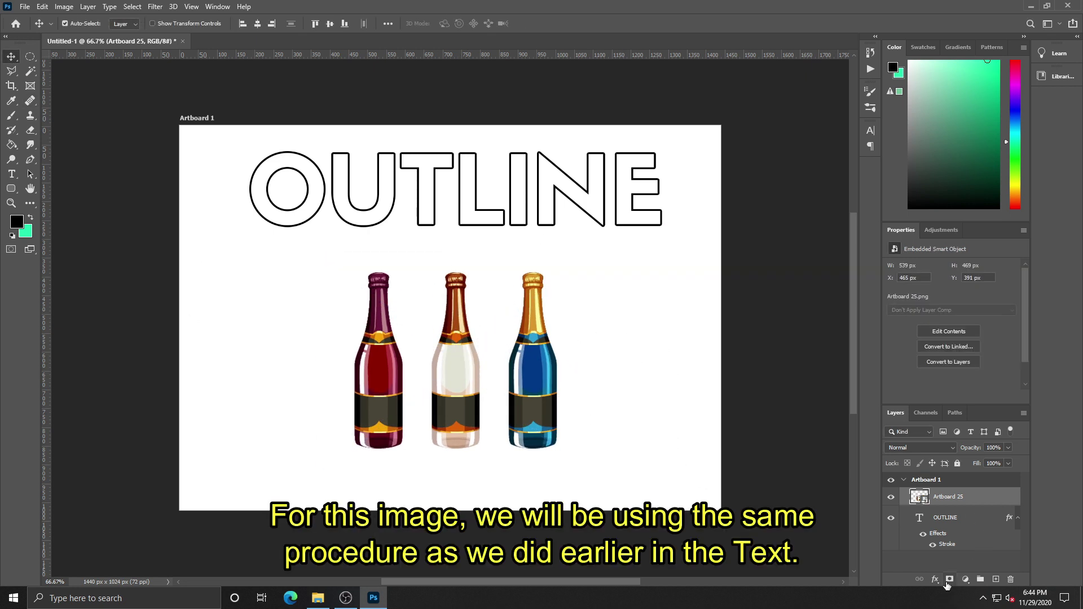
Add a 5 px black stroke positioned Outside to the bottle image layer
left_click(934, 579)
key("Escape")
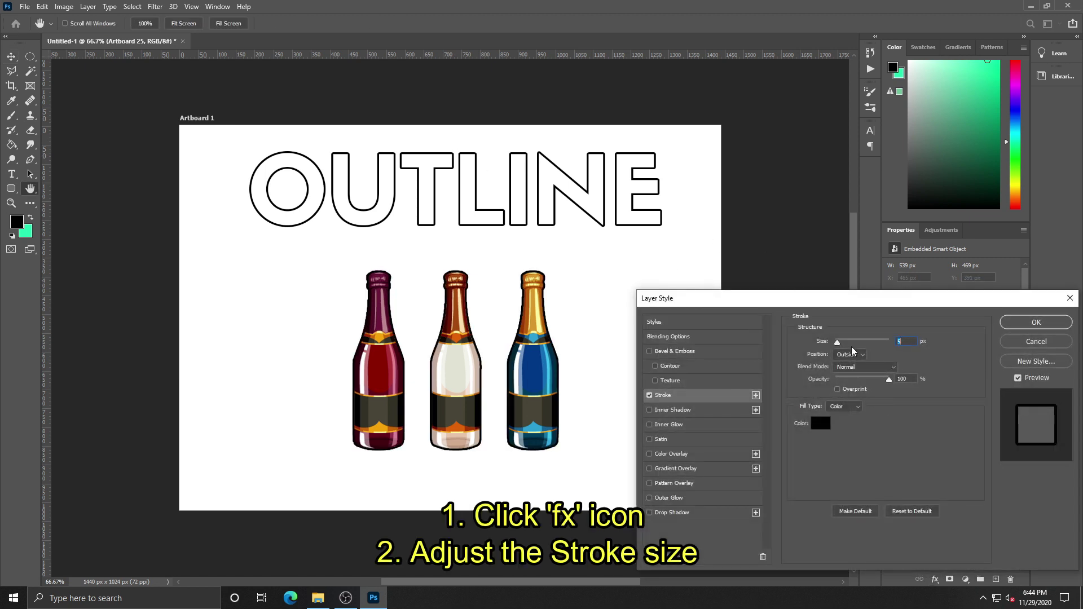
left_click_drag(901, 299, 813, 293)
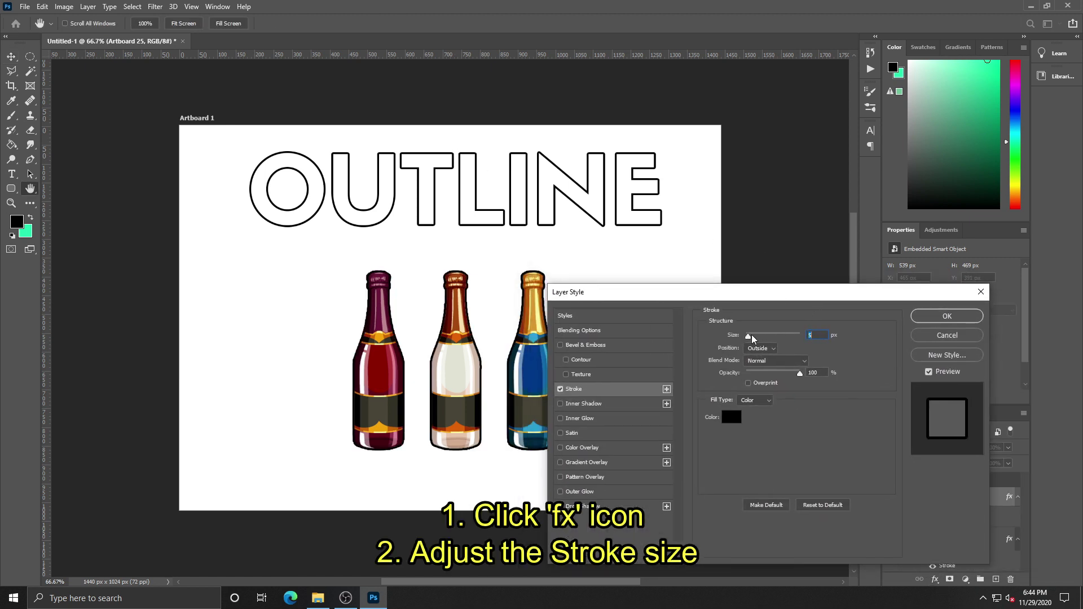
mouse_move(751, 334)
left_mouse_down()
mouse_move(783, 339)
mouse_move(749, 336)
left_mouse_up()
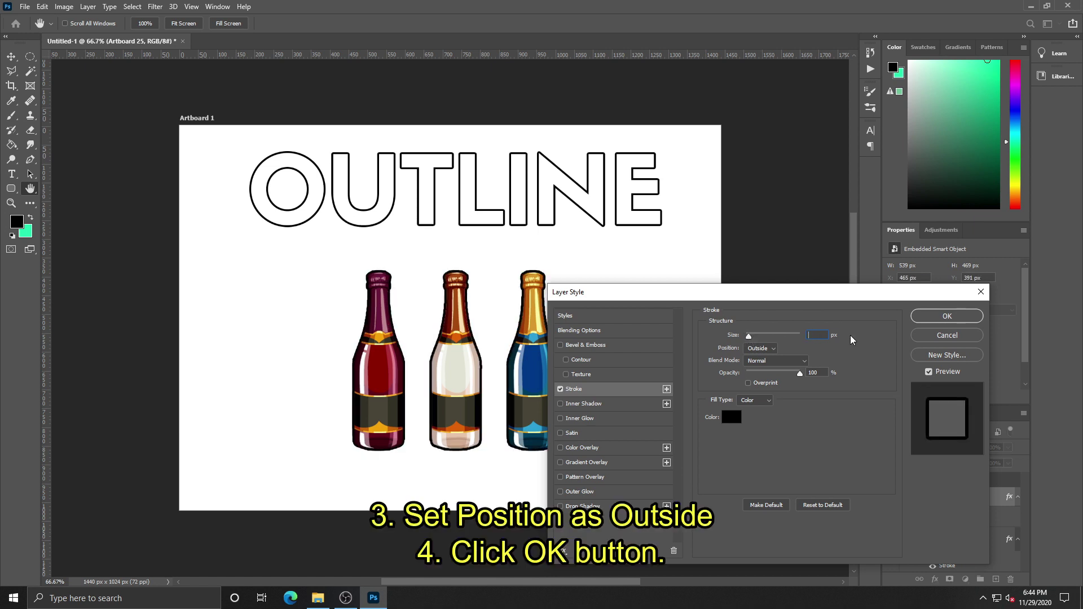
type("5")
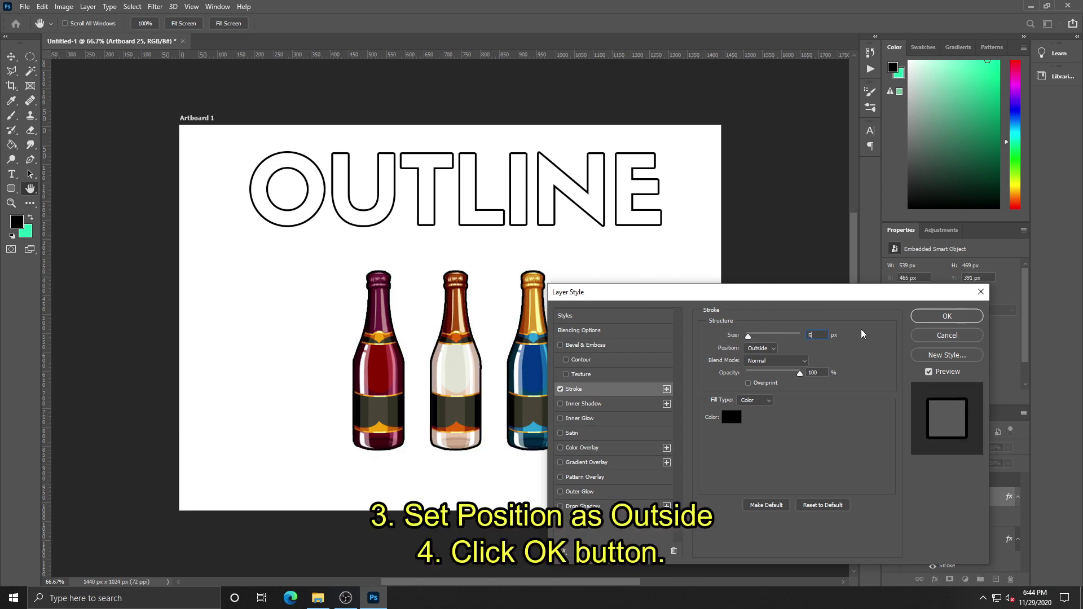
left_click(947, 317)
Reduce the bottle image's fill to 0% and move it toward the artboard's right side, at about X 801, Y 414 px
left_click(1008, 463)
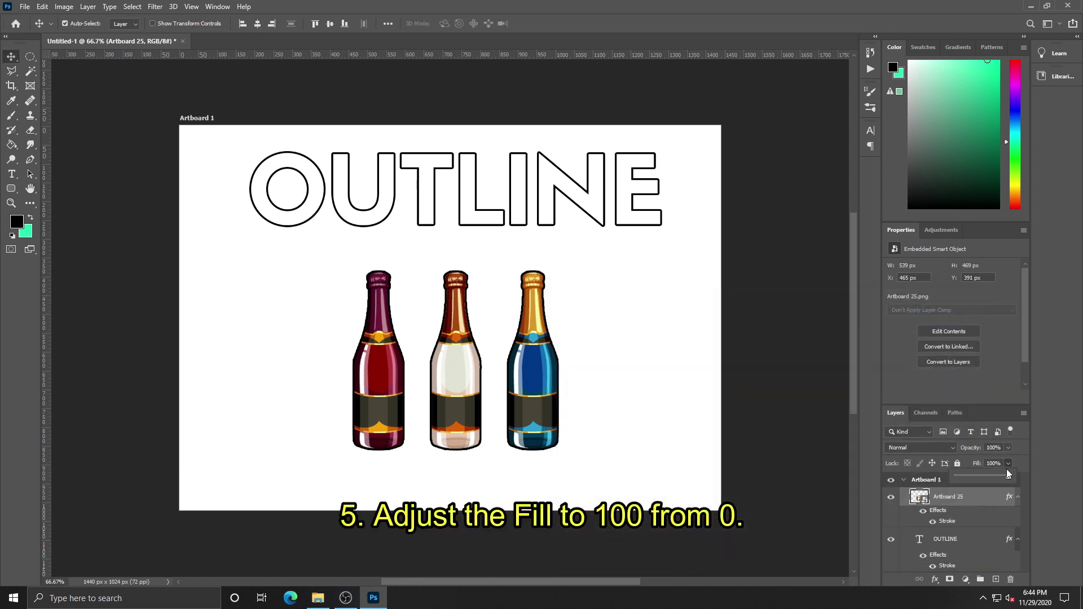
left_click_drag(1009, 477, 911, 486)
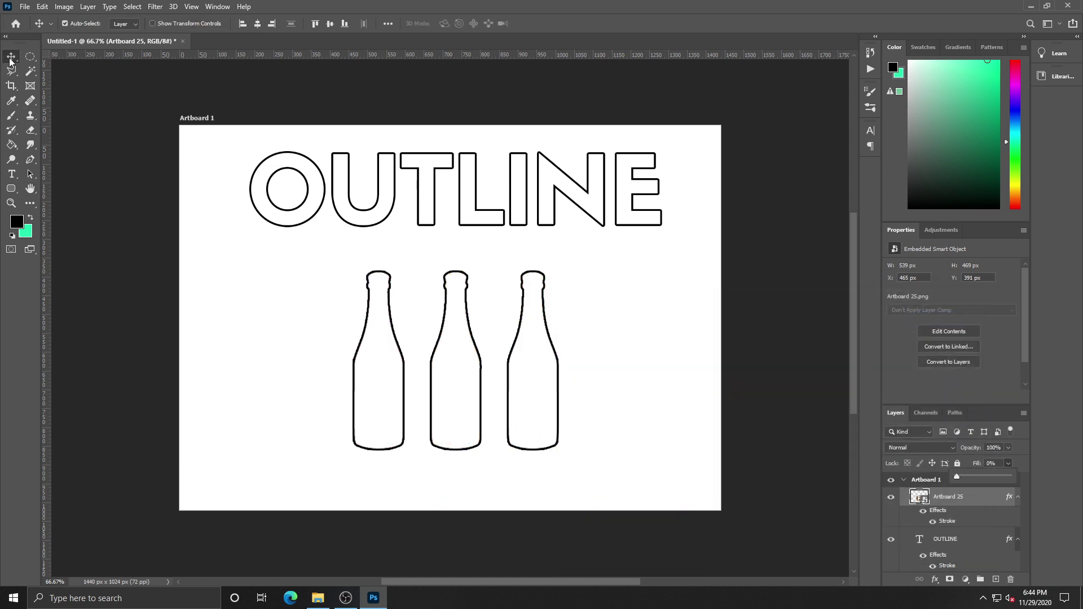
left_click(425, 299)
left_click_drag(447, 320, 572, 328)
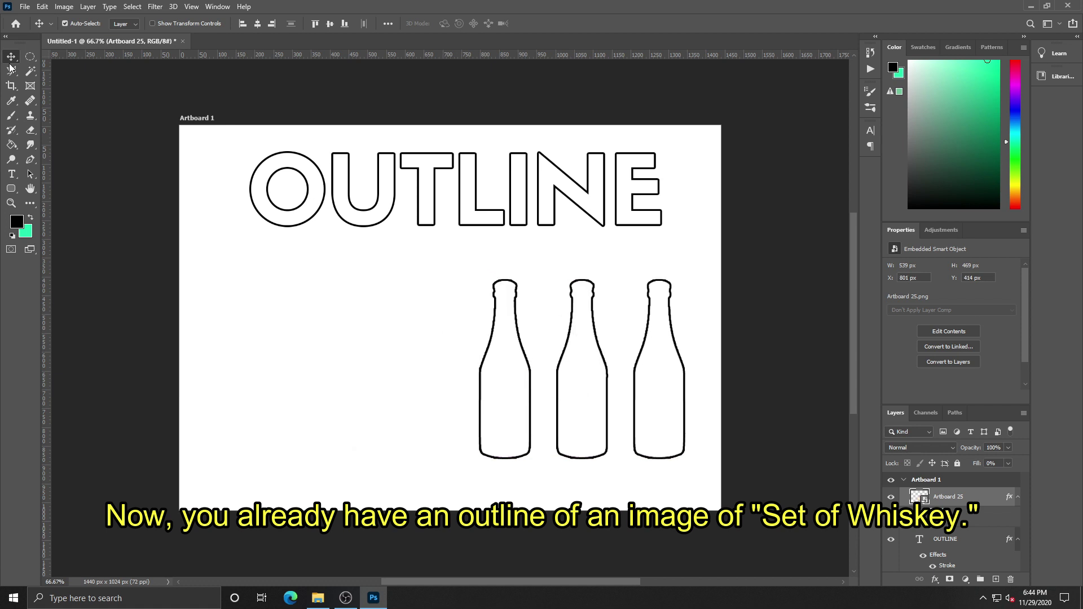
Draw a black ellipse about 221 x 219 px with the Ellipse Tool in the empty area left of the bottles
left_click(12, 190)
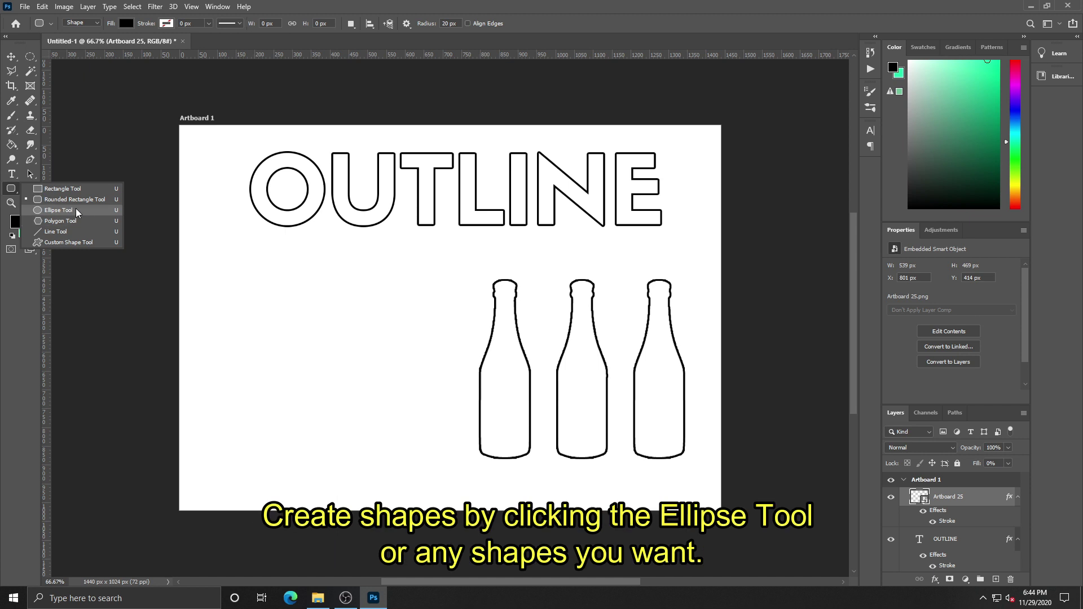
left_click(78, 212)
left_click_drag(227, 271, 312, 354)
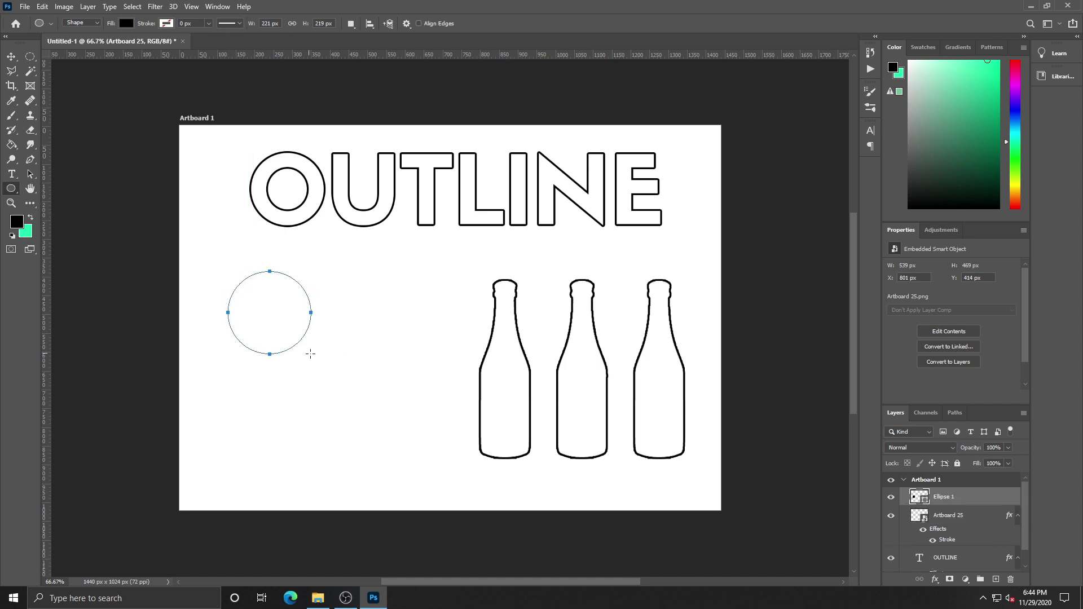
Set the foreground color to red (ff0000)
left_click(31, 217)
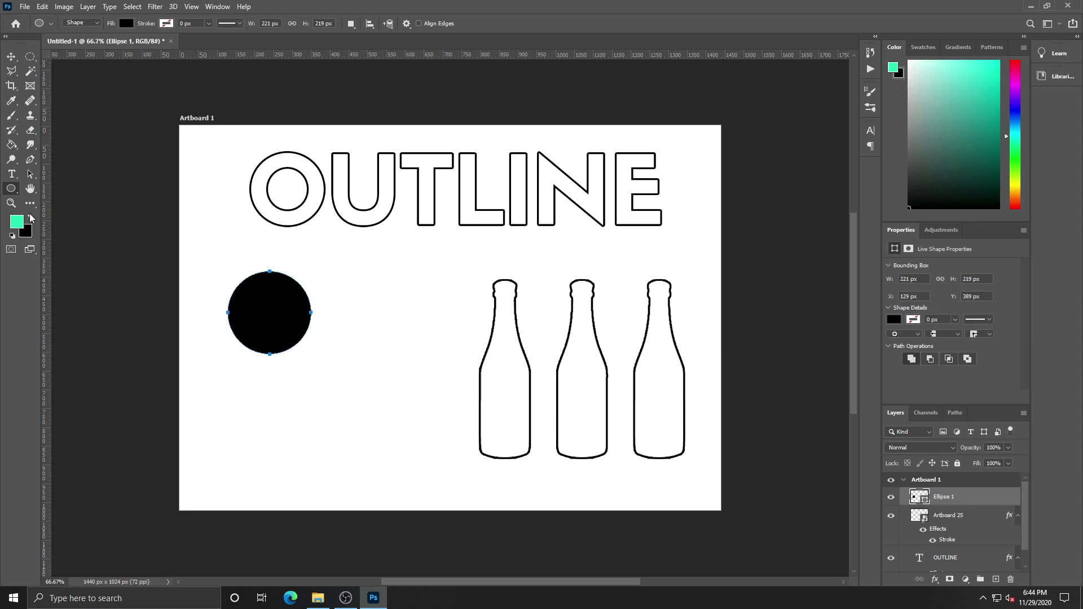
left_click(17, 222)
left_click(639, 314)
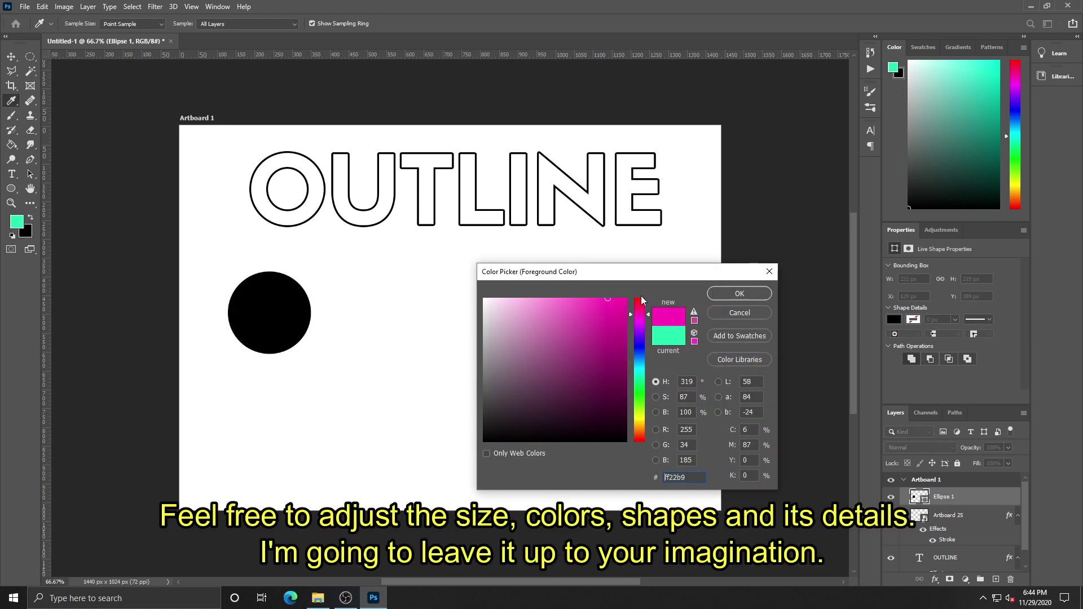
left_click(640, 298)
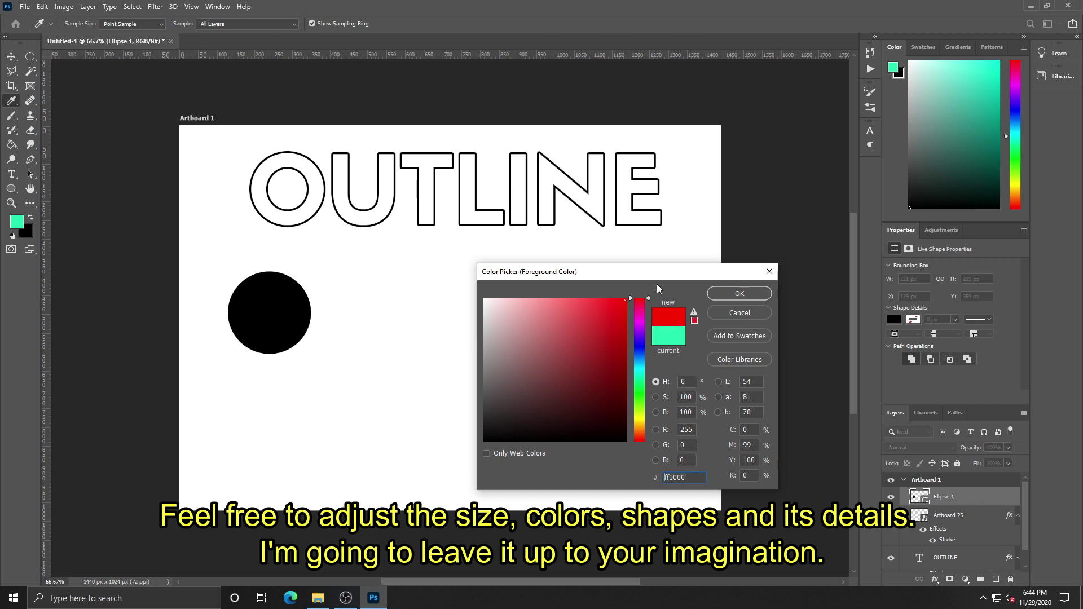
left_click(743, 293)
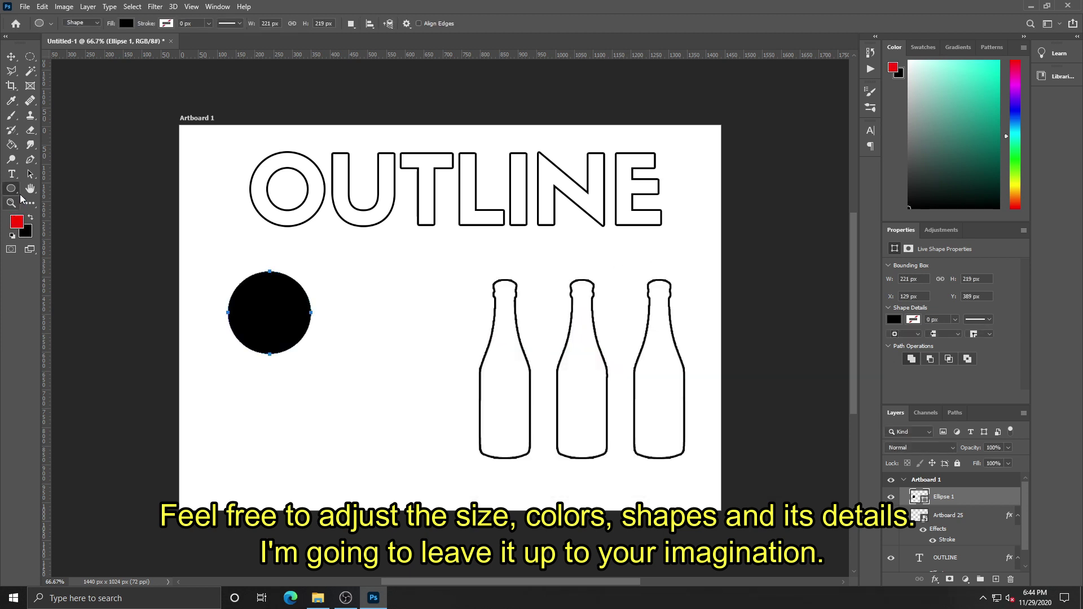
Draw a six-sided polygon about 248 x 222 px with the Polygon Tool beside the black circle and fill it red
right_click(11, 188)
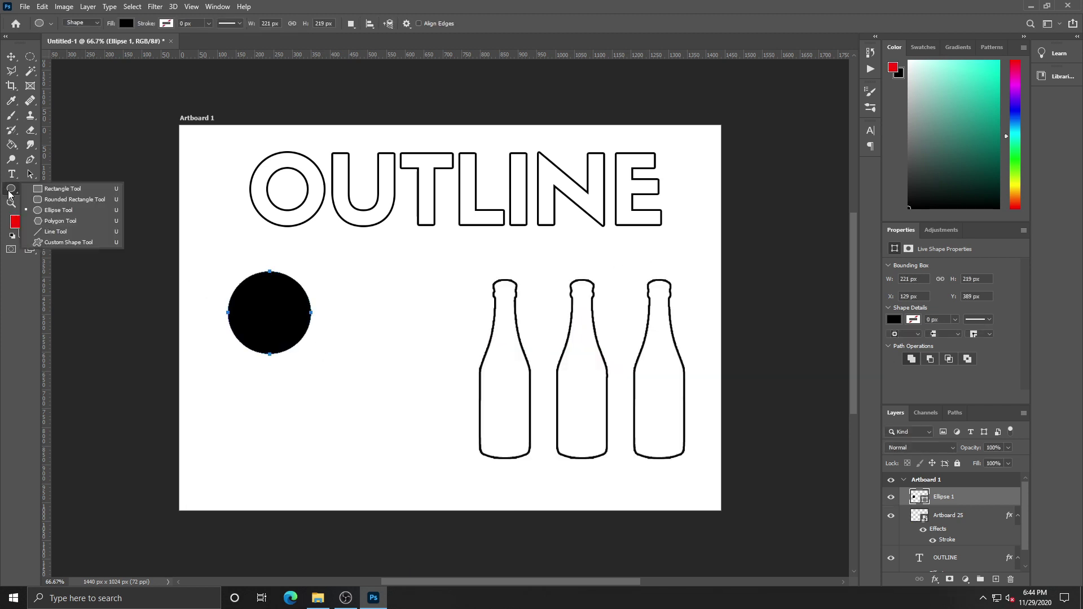
left_click(56, 211)
left_click_drag(343, 346, 366, 381)
left_click(126, 24)
left_click(56, 84)
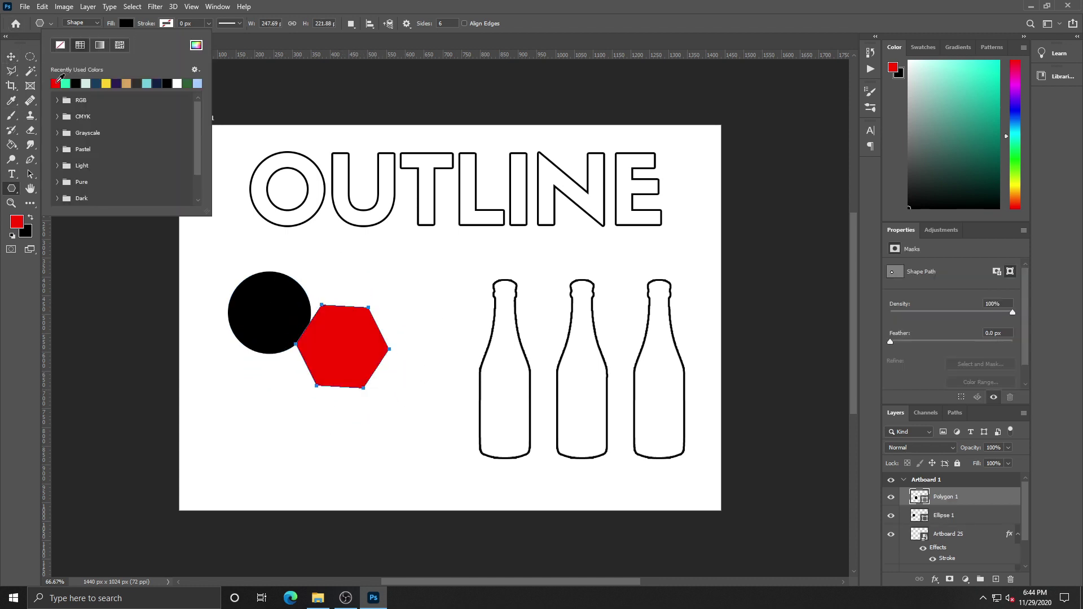
Move the red hexagon so that it overlaps the lower part of the black circle
left_click(7, 57)
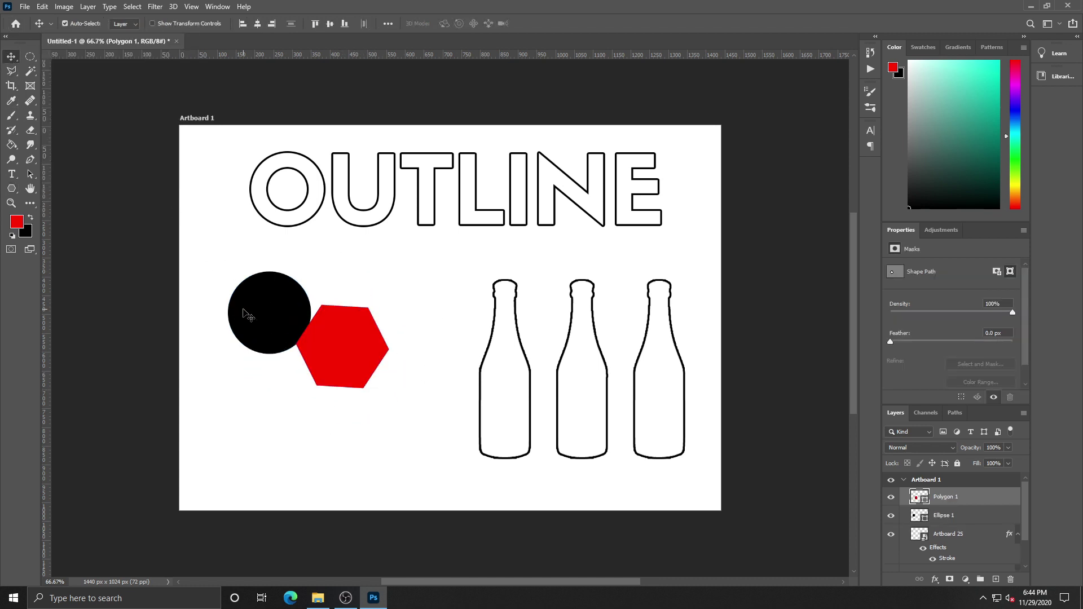
left_click(249, 314)
left_click(18, 187)
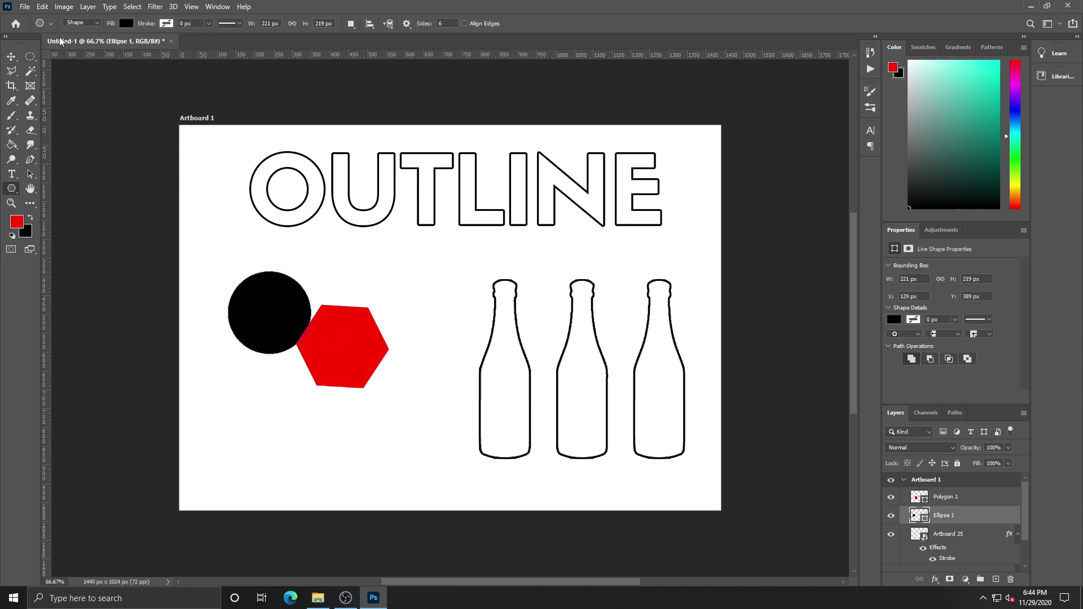
left_click(12, 56)
left_click_drag(366, 324, 301, 349)
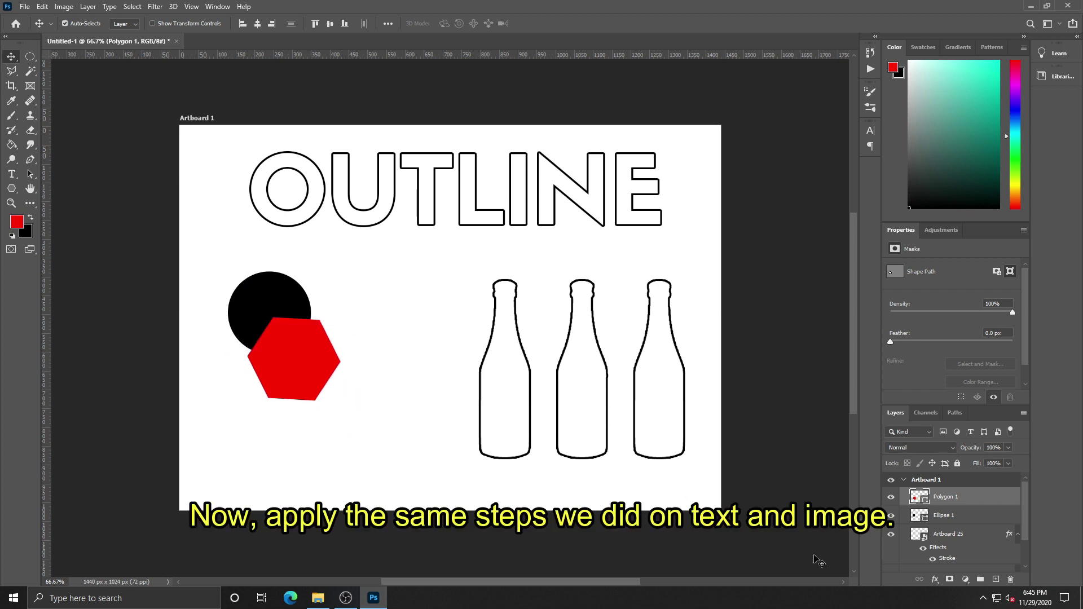
Add a 5 px red (ff0000) Outside stroke to the hexagon layer and reduce its fill to 0%
left_click(934, 579)
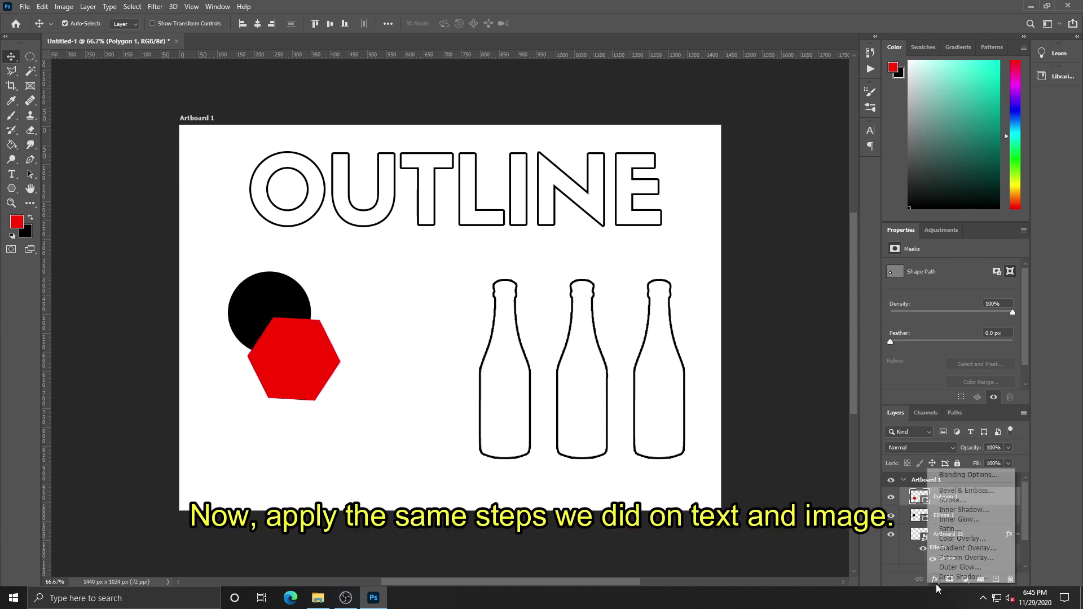
left_click(967, 501)
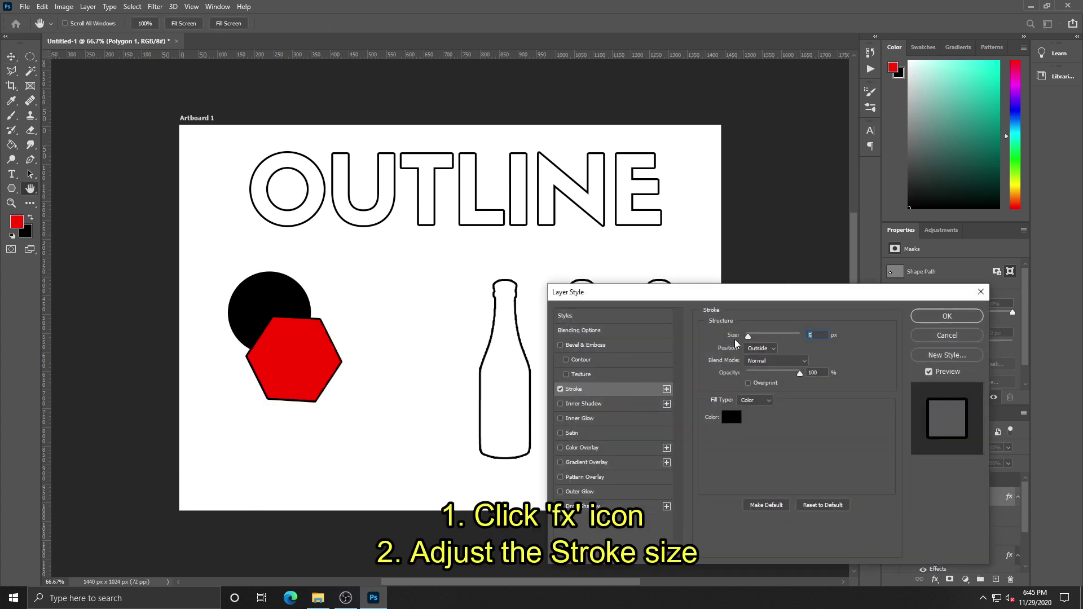
left_click(730, 417)
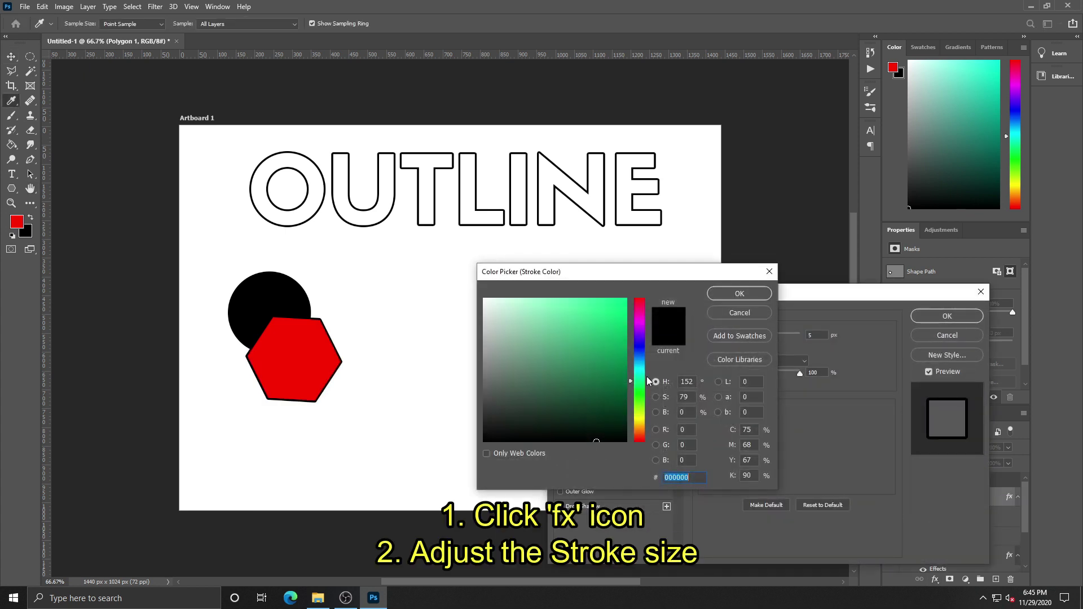
left_click(620, 301)
left_click_drag(637, 312, 653, 289)
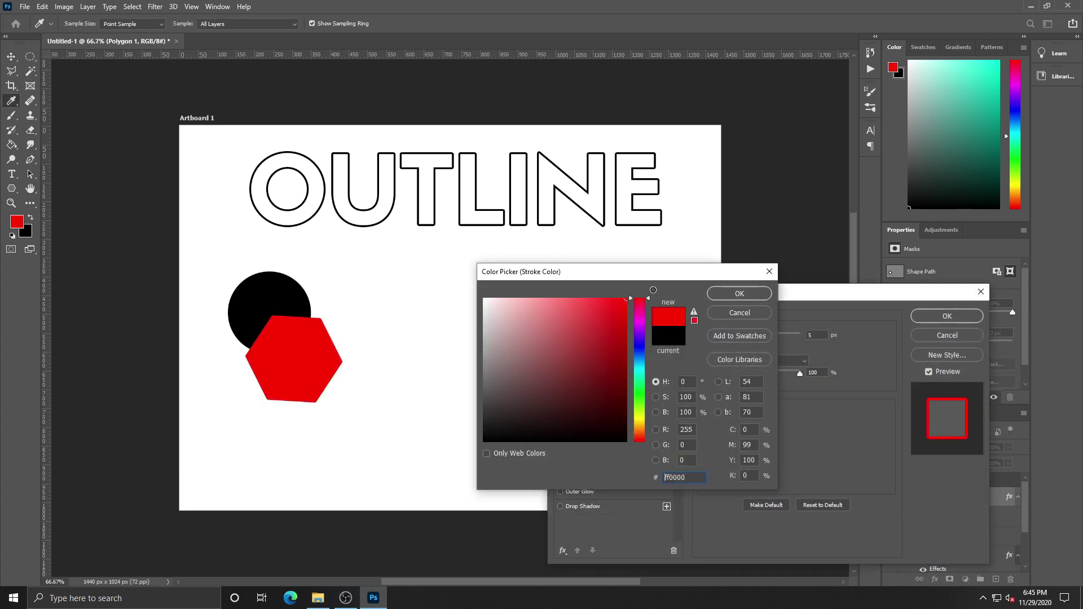
left_click(713, 293)
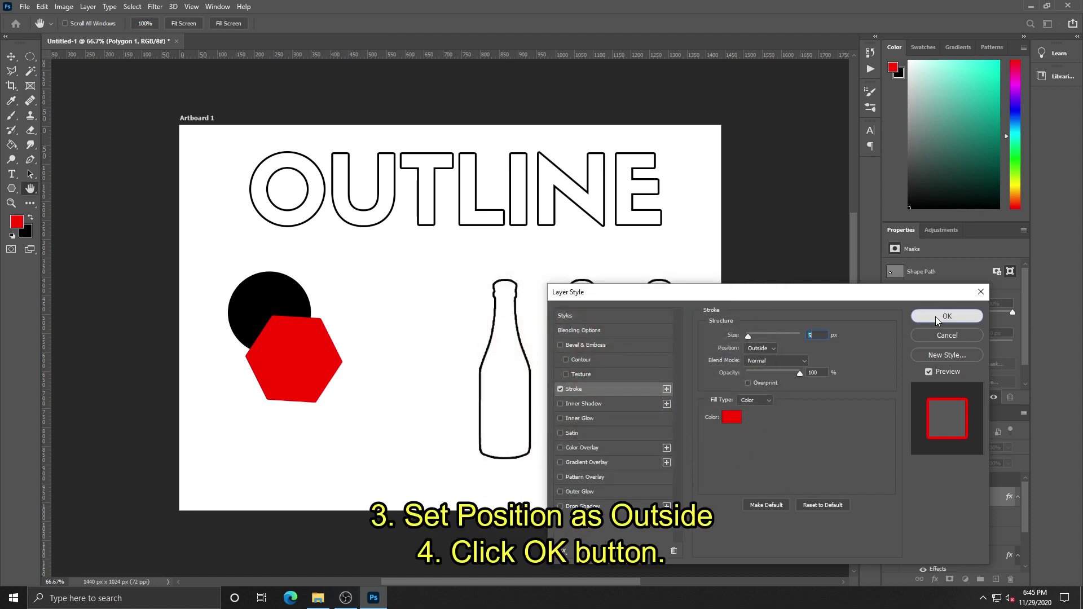
left_click(936, 316)
left_click_drag(1007, 463, 282, 307)
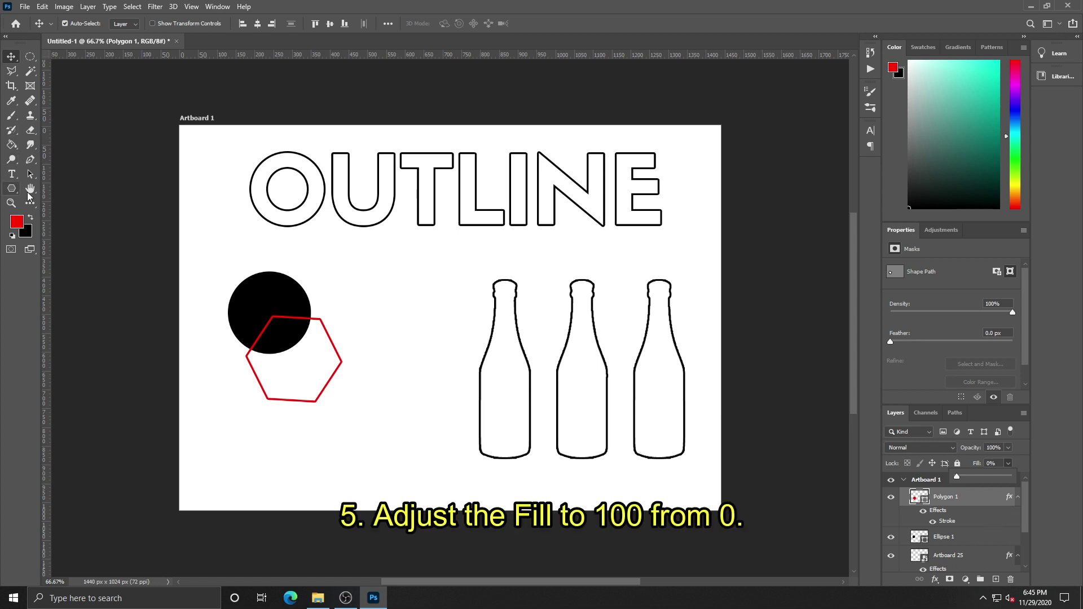
Add a 5 px black stroke positioned Outside to the circle layer
left_click(971, 537)
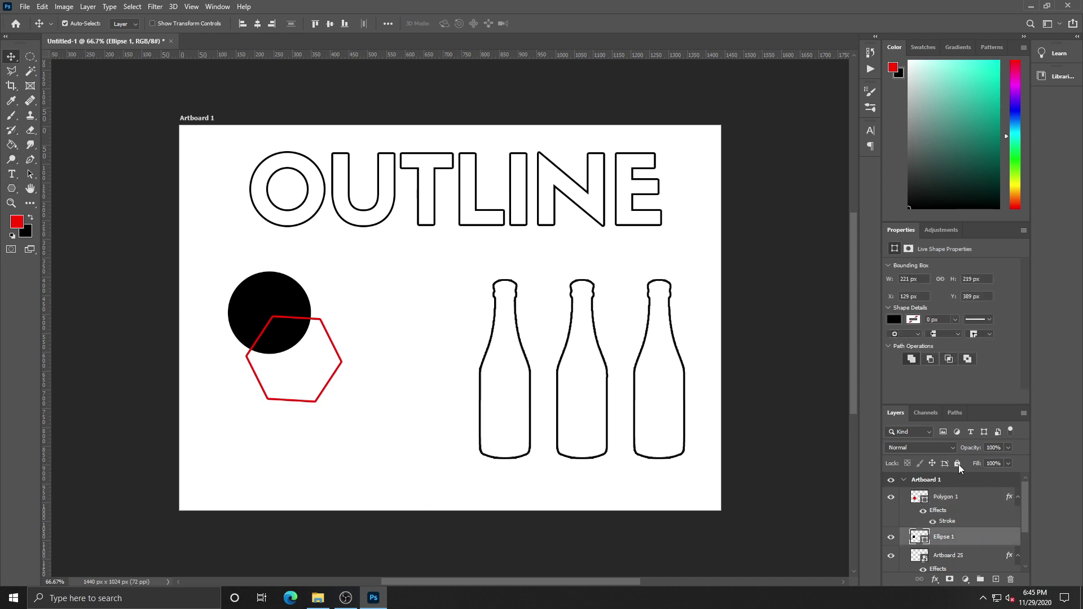
left_click(934, 579)
left_click(947, 501)
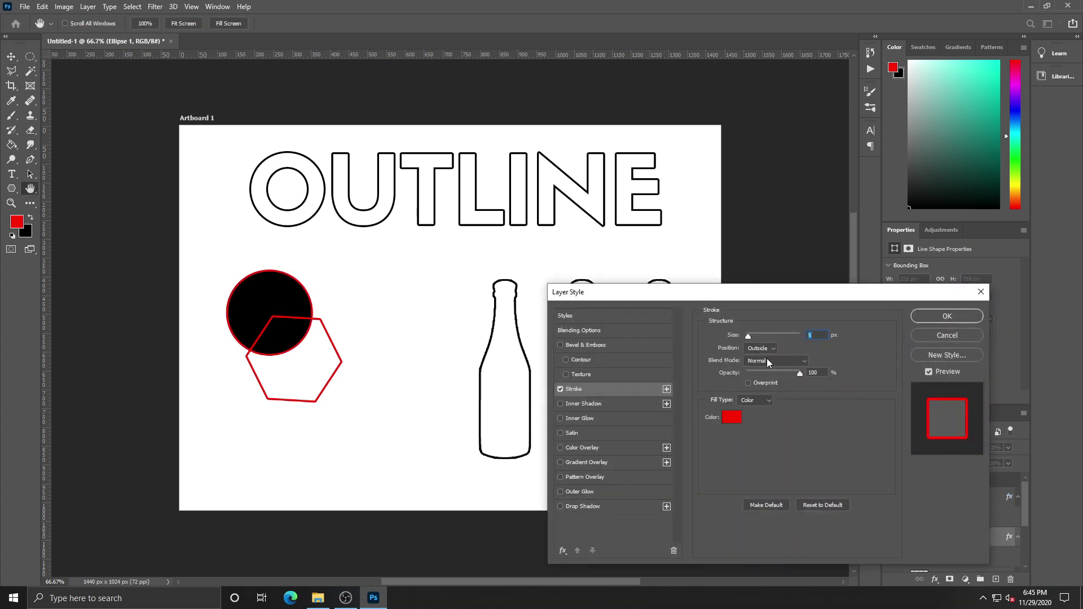
left_click(732, 418)
left_click_drag(600, 414, 650, 466)
left_click(739, 294)
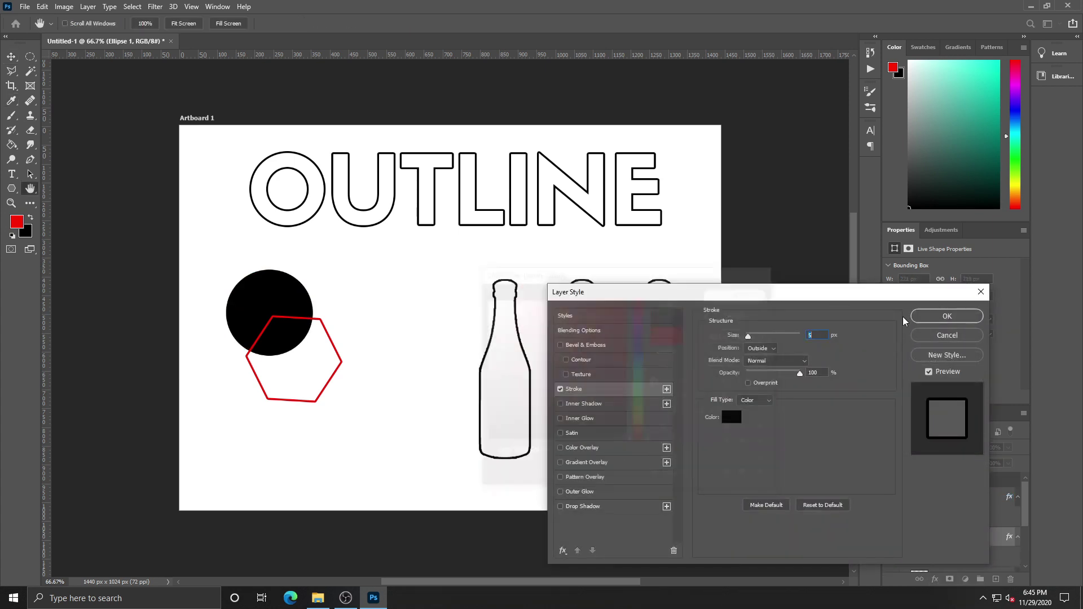
left_click(946, 316)
Reduce the circle's fill to 0% and move both outlined shapes together down and toward the bottles
left_click(1007, 463)
left_click_drag(1003, 476, 966, 477)
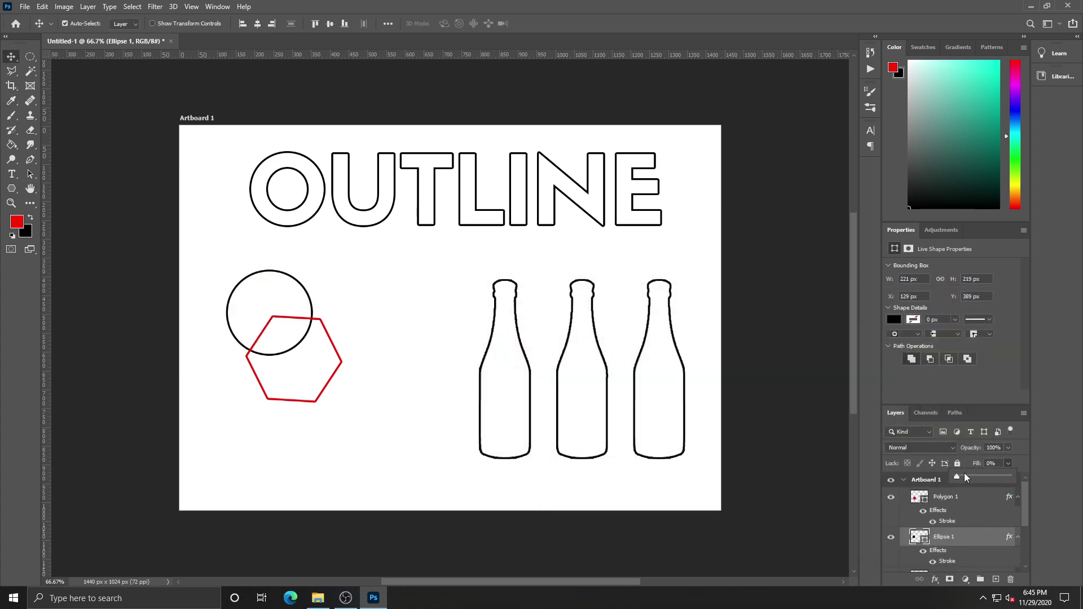
left_click_drag(205, 254, 356, 431)
left_click_drag(287, 288, 352, 320)
Replace the OUTLINE text with "SET OF CHAMPAGNE"
key("t")
left_click(405, 189)
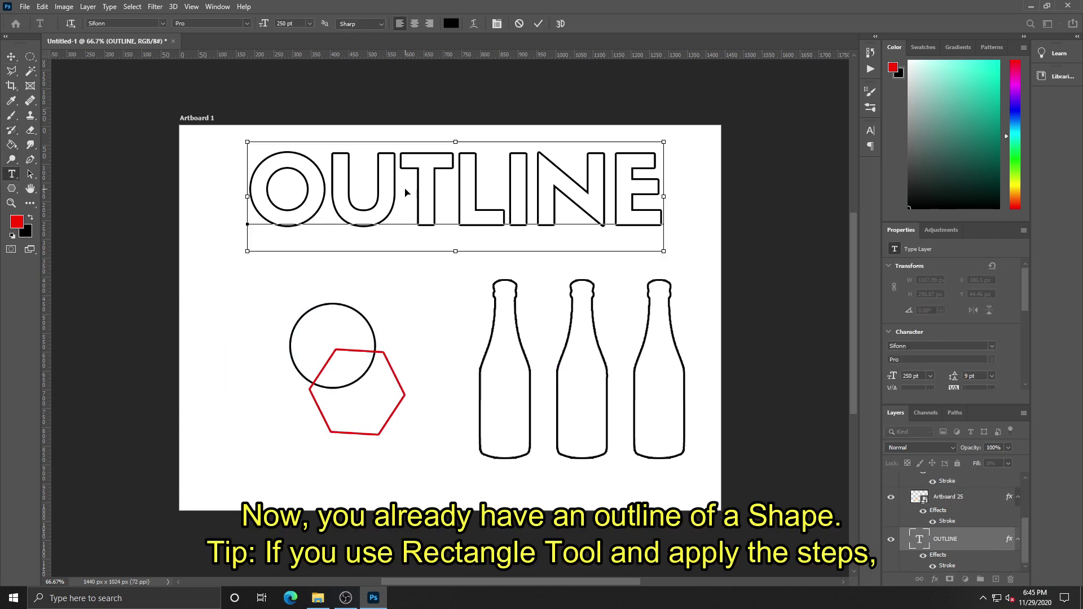
key("ctrl+a")
type("SET OF CH")
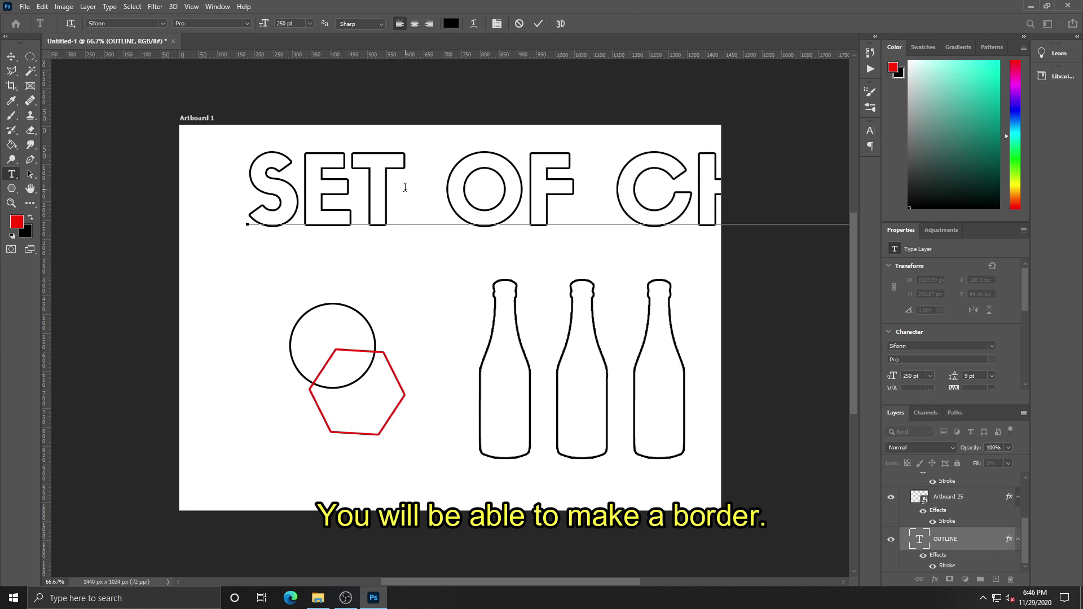
Set the heading's font size to 150 pt and move the heading slightly upward on the artboard
key("ctrl+a")
left_click(298, 26)
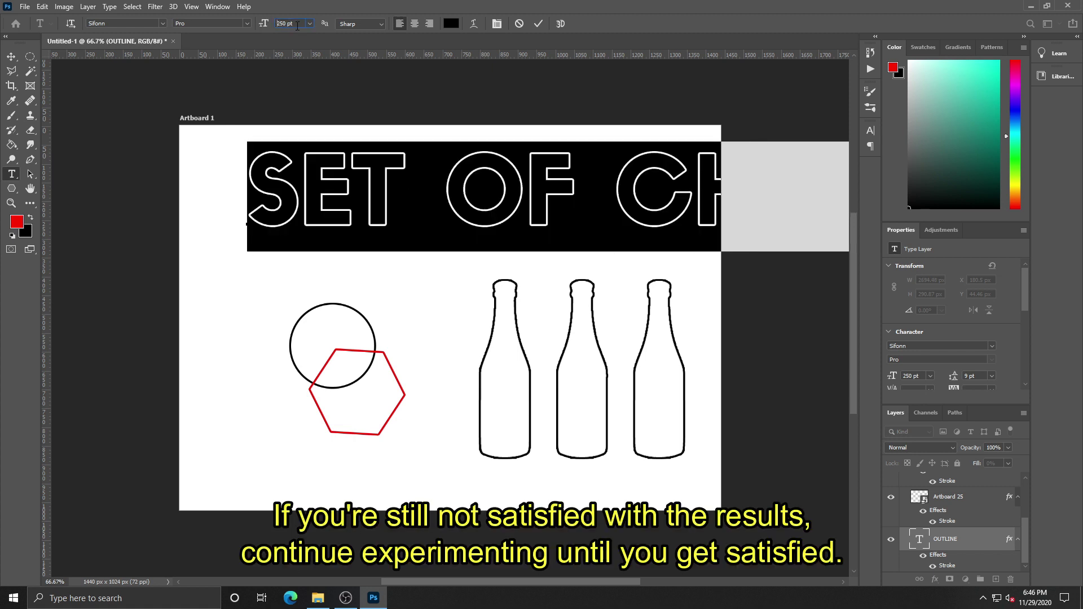
type("200")
key("Return")
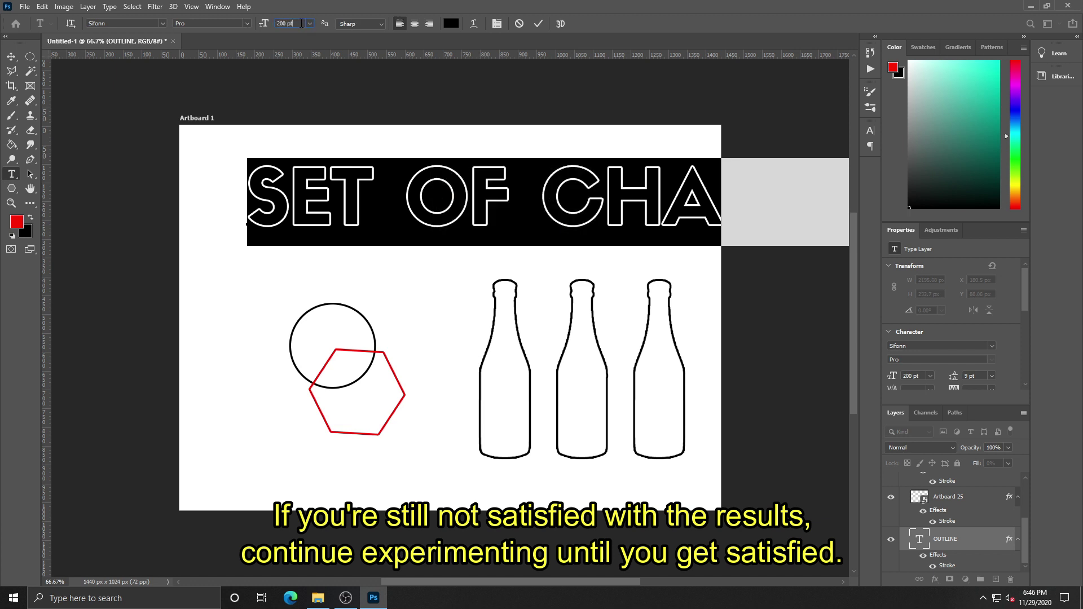
type("150")
key("Return")
key("ctrl+Return")
key("v")
left_click_drag(401, 201, 374, 183)
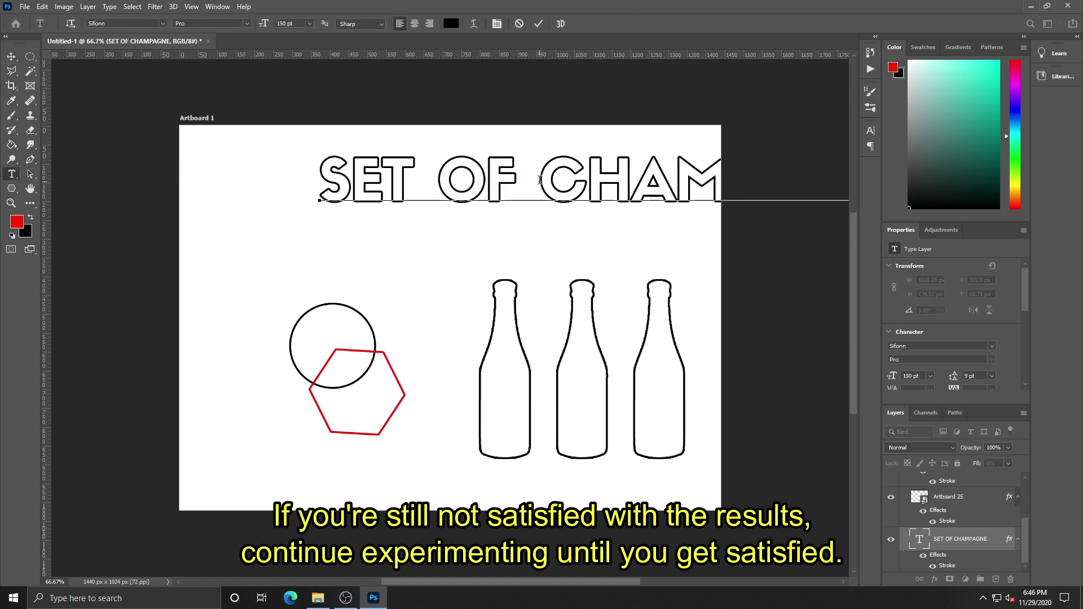
Break the heading into two lines before CHAMPAGNE and center-align its text
left_click(539, 180)
key("Return")
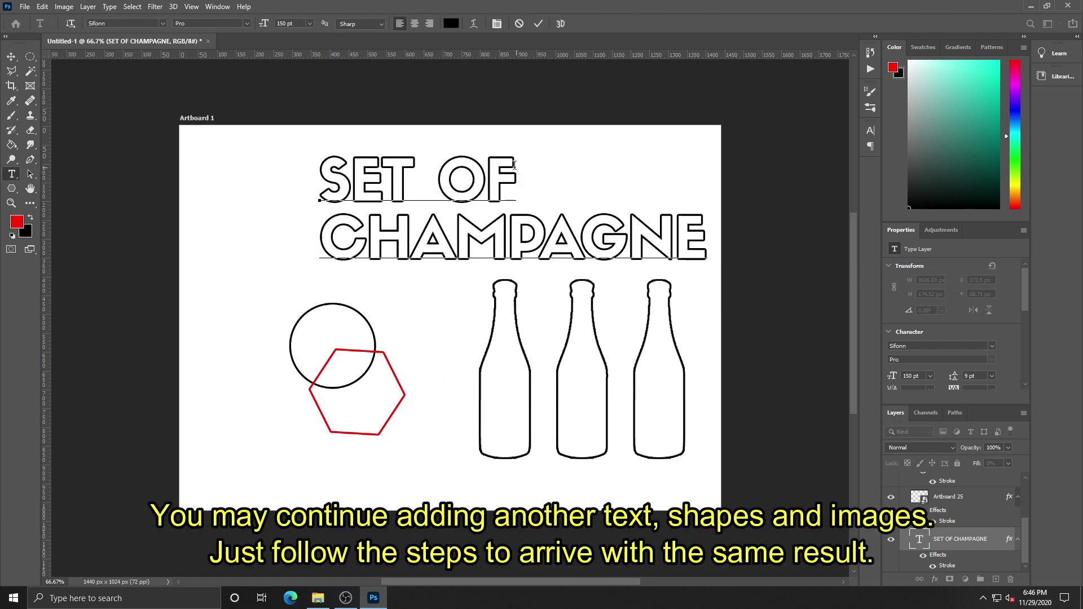
left_click(414, 23)
key("ctrl+a")
left_click(414, 23)
Move the two-line heading above the shapes and bottles, and shift the bottle image slightly down
left_click(11, 57)
left_click_drag(352, 228, 513, 234)
left_click_drag(503, 367, 503, 385)
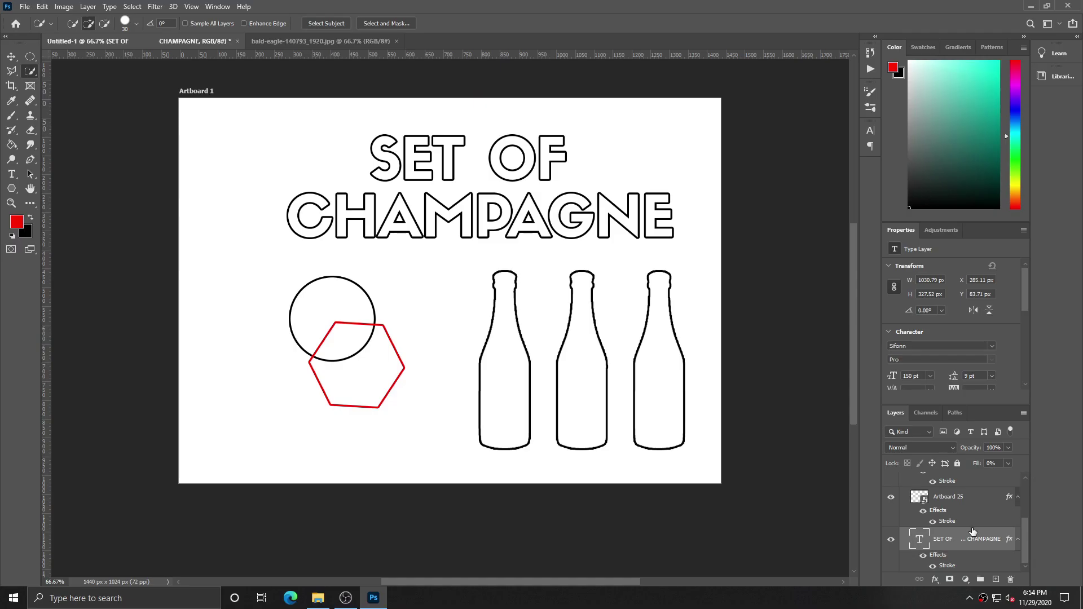
Change the heading's stroke color to mint green and raise its layer fill to 100%
double_click(947, 565)
left_click(730, 421)
left_click(773, 290)
left_click(947, 316)
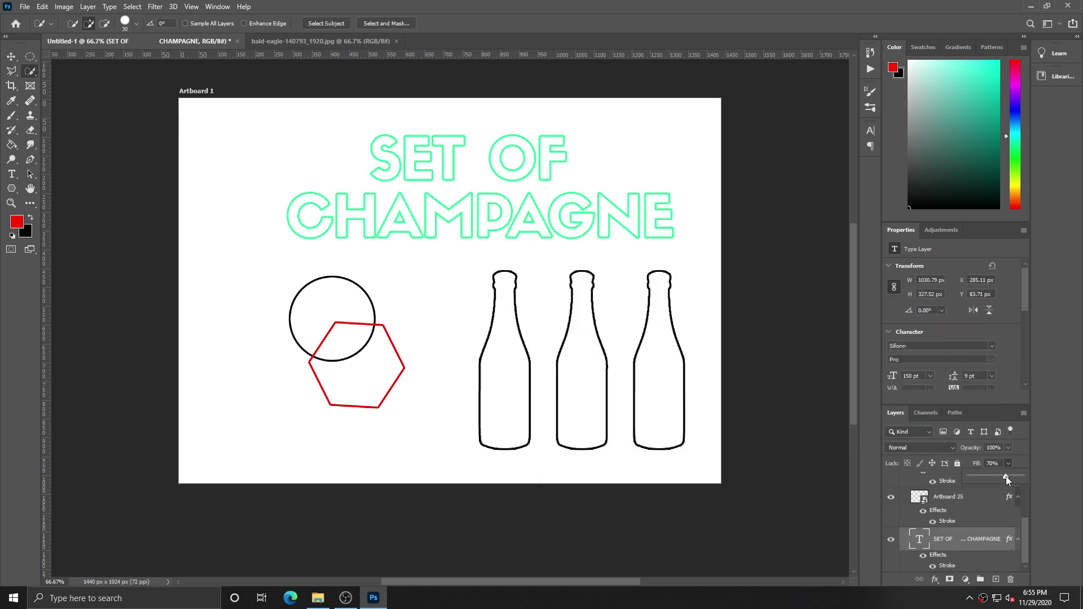
left_click(1008, 463)
left_click_drag(967, 477, 1020, 477)
Change the bottle image's stroke color to light blue and raise its layer fill to 100%
left_click(967, 547)
left_click(934, 579)
left_click(956, 499)
left_click(729, 421)
left_click(639, 381)
left_click(545, 338)
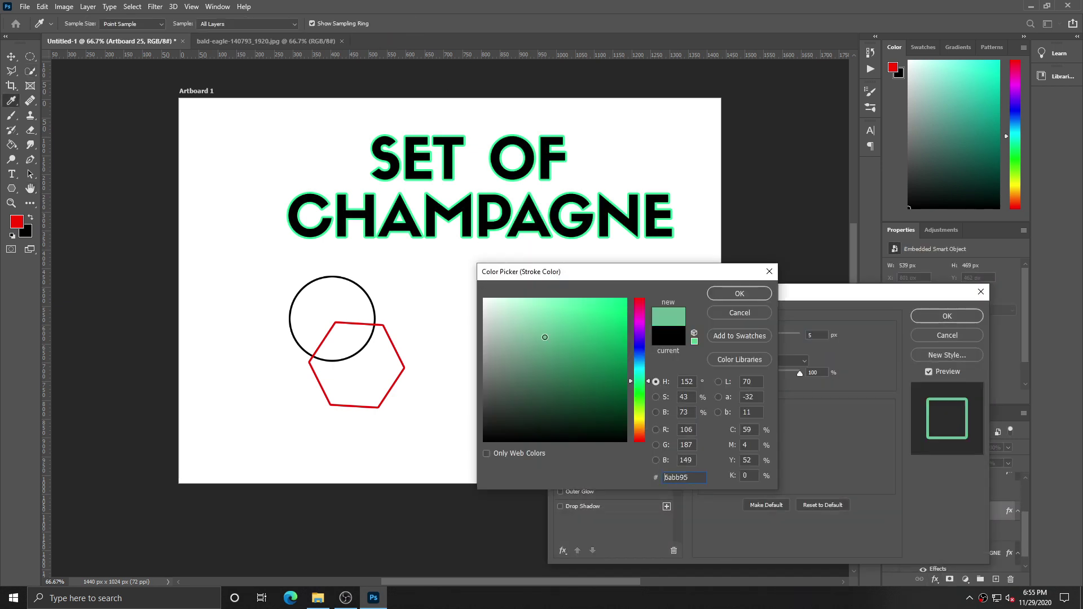
key("Return")
key("Return")
left_click(1008, 463)
left_click_drag(986, 475, 1020, 477)
Raise the hexagon's layer fill to 100% and change its shape fill color to black
key("alt+bracketright")
key("alt+bracketright")
left_click(934, 579)
left_click(956, 498)
key("Return")
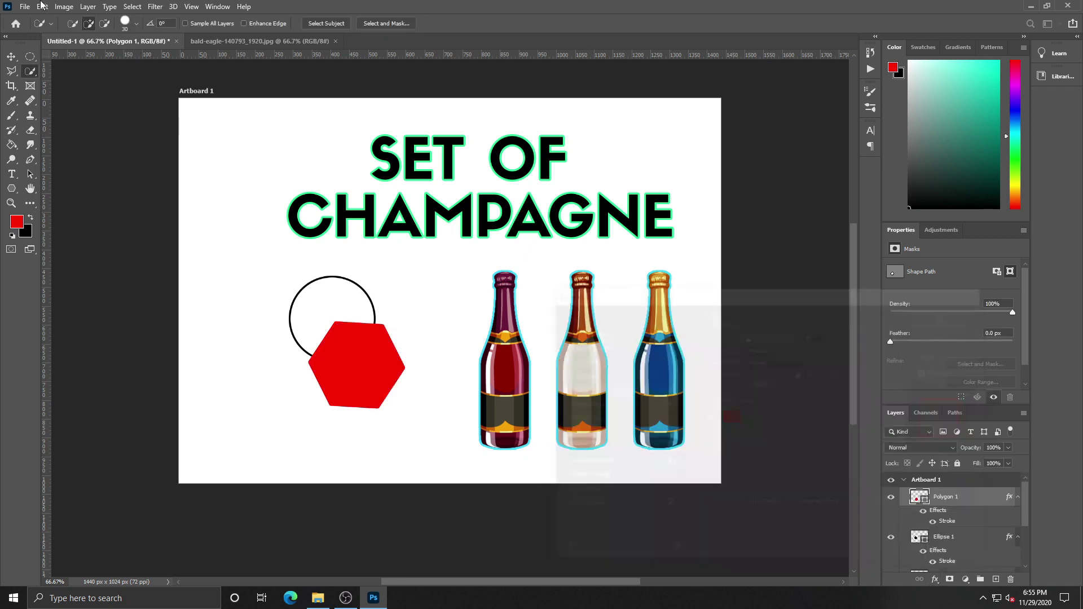
left_click(12, 189)
left_click(126, 23)
left_click(107, 87)
Change the circle's shape fill color to red and raise its layer fill to 100%
left_click(967, 540)
left_click(126, 23)
left_click(113, 83)
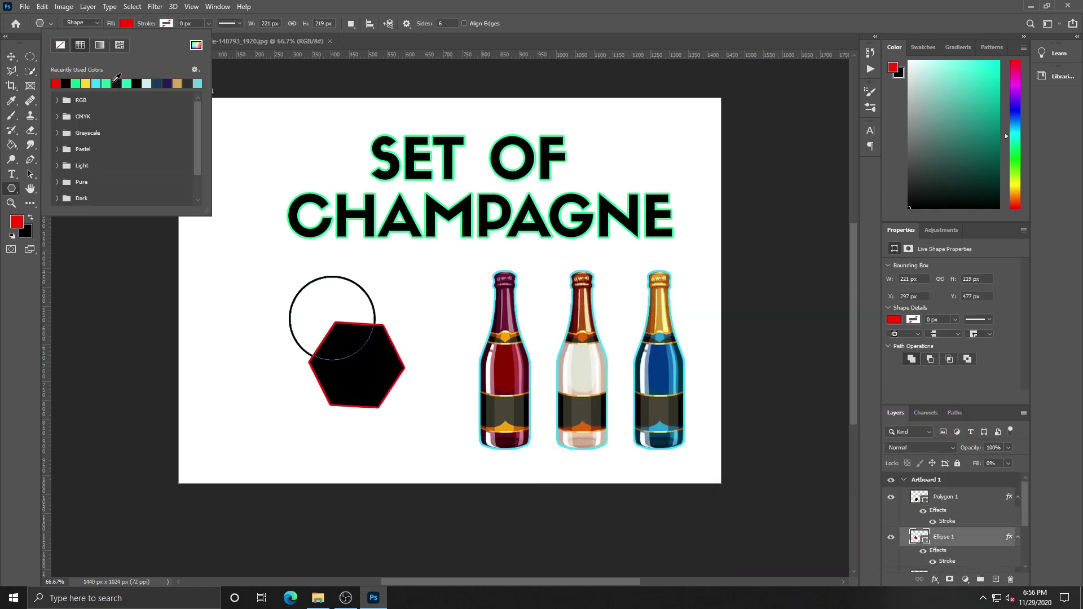
left_click(1008, 463)
Move the hexagon and the circle down toward the bottles, bringing the circle in front of the hexagon
left_click_drag(338, 364, 378, 401)
left_click(350, 326)
key("ctrl+bracketright")
left_click_drag(351, 326, 373, 336)
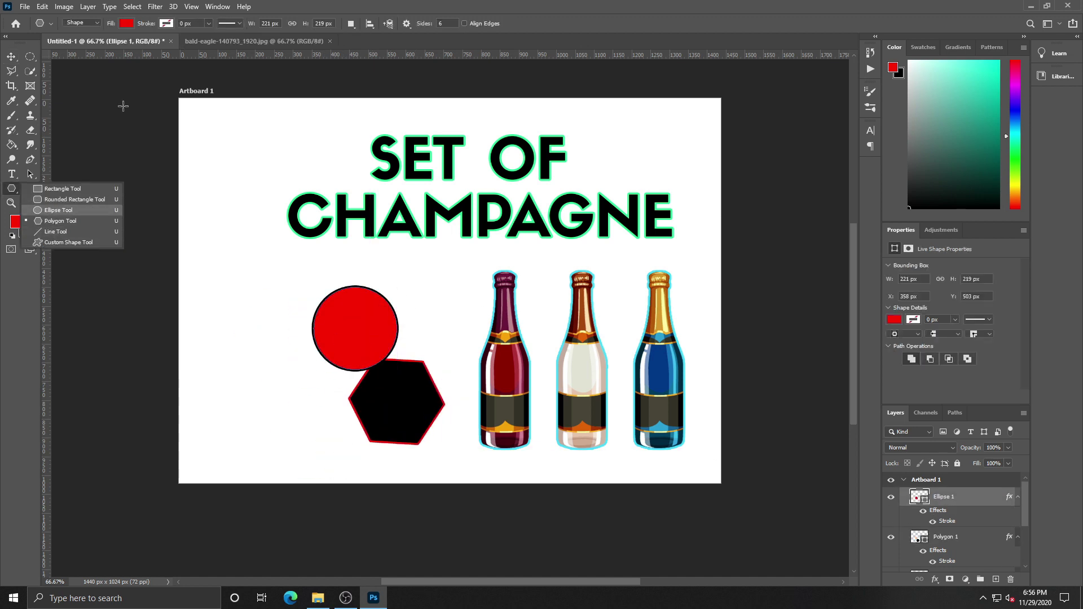
Fill the circle yellow and draw a yellow Wild Animals stag about 236 x 387 px beside it with the Custom Shape Tool
left_click(127, 24)
left_click(121, 85)
left_click(12, 189)
left_click(456, 23)
left_click(388, 64)
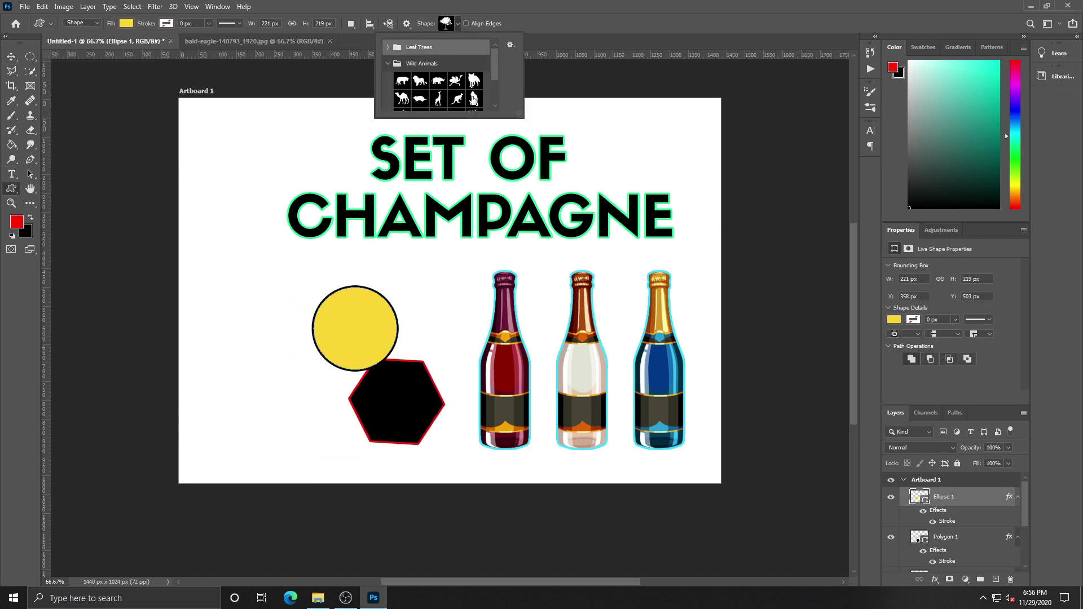
double_click(474, 101)
left_click_drag(214, 302, 306, 438)
left_click_drag(216, 307, 306, 455)
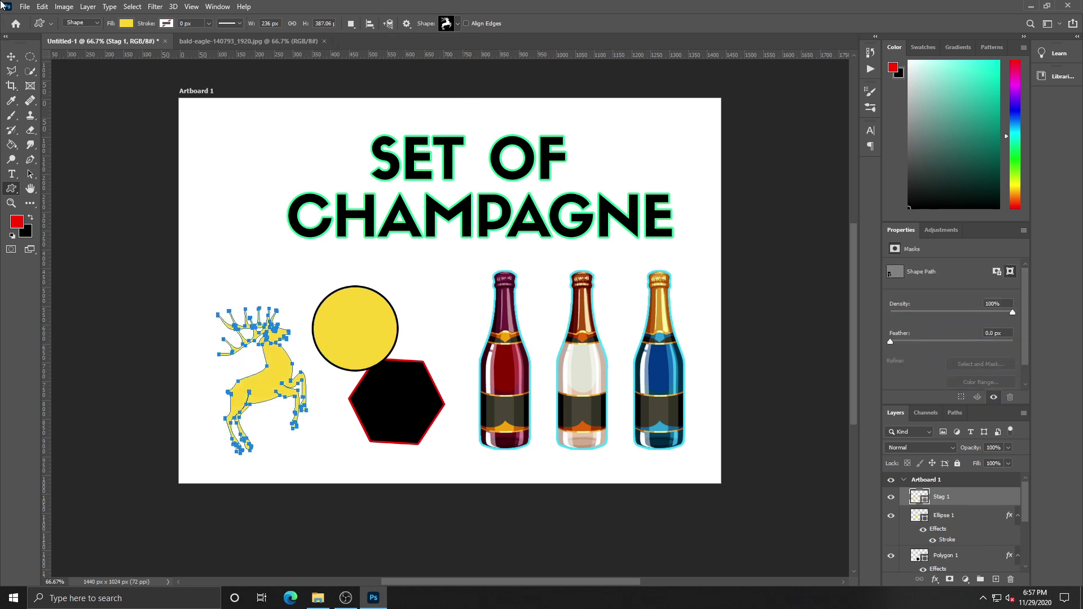
Add an orange stroke to the stag shape
left_click(950, 496)
left_click(634, 434)
key("Return")
key("Return")
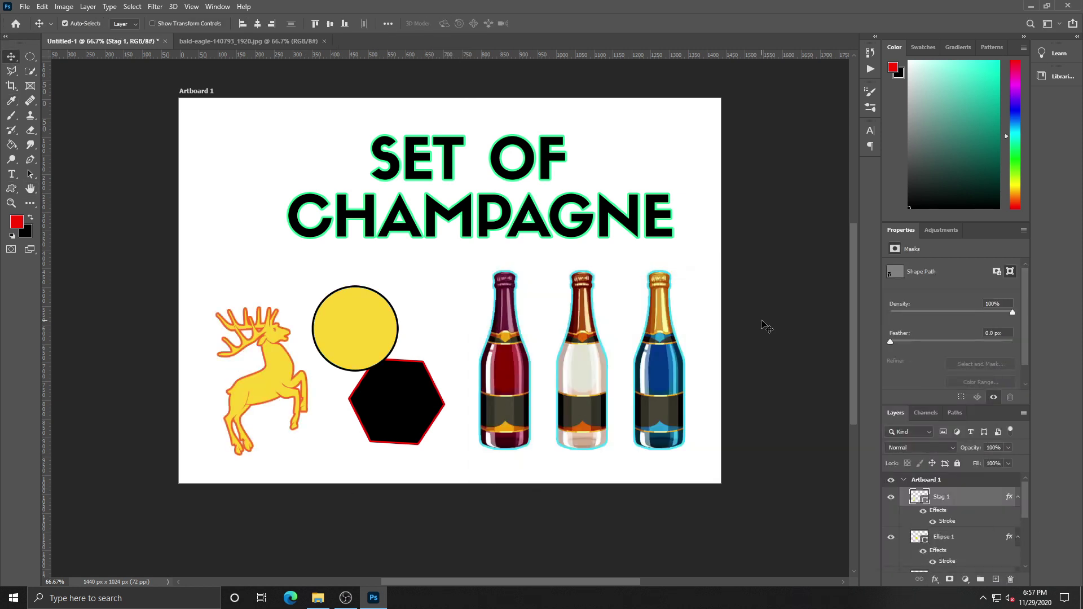
Thicken the black stroke around the circle and the red stroke around the hexagon
left_click(984, 553)
double_click(980, 528)
key("Return")
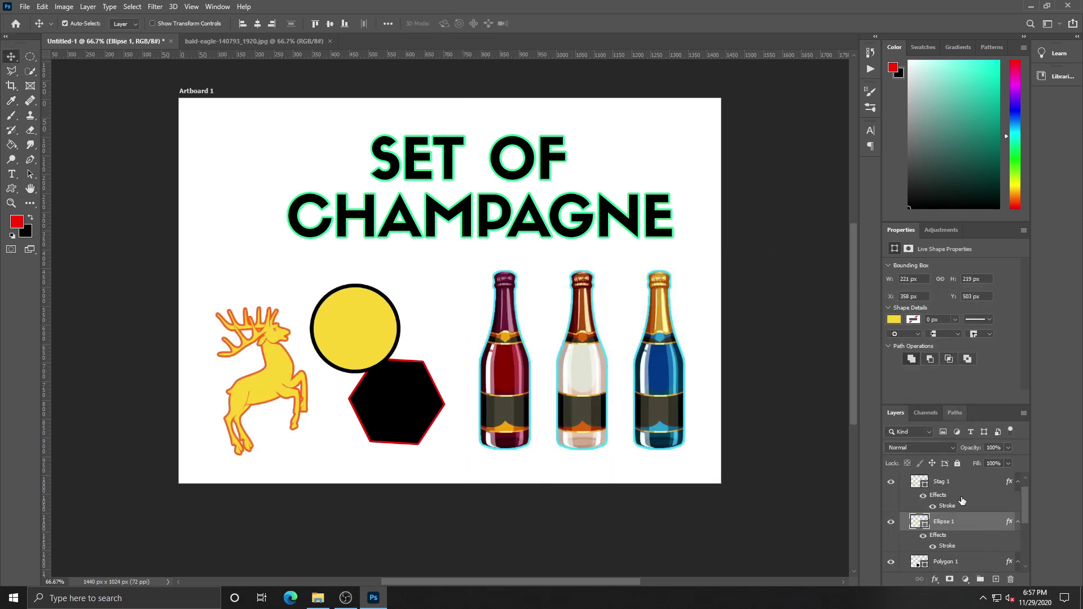
double_click(959, 569)
key("Return")
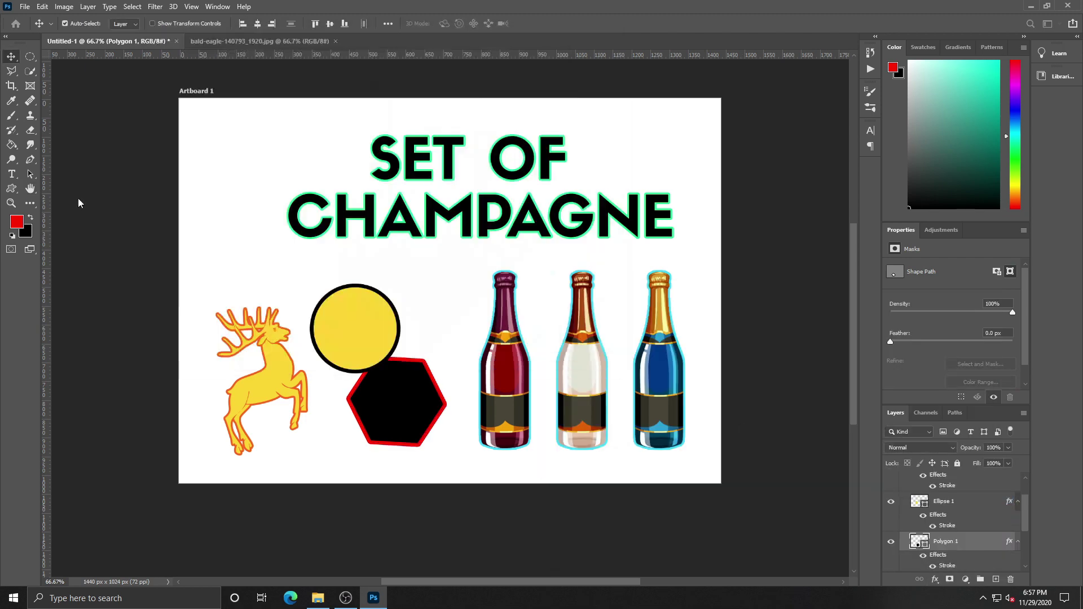
Save the artwork as a PNG named "Set of Champagne" with the Large file size (Fastest saving) option
key("ctrl+shift+s")
type("Set of Champagne")
key("Return")
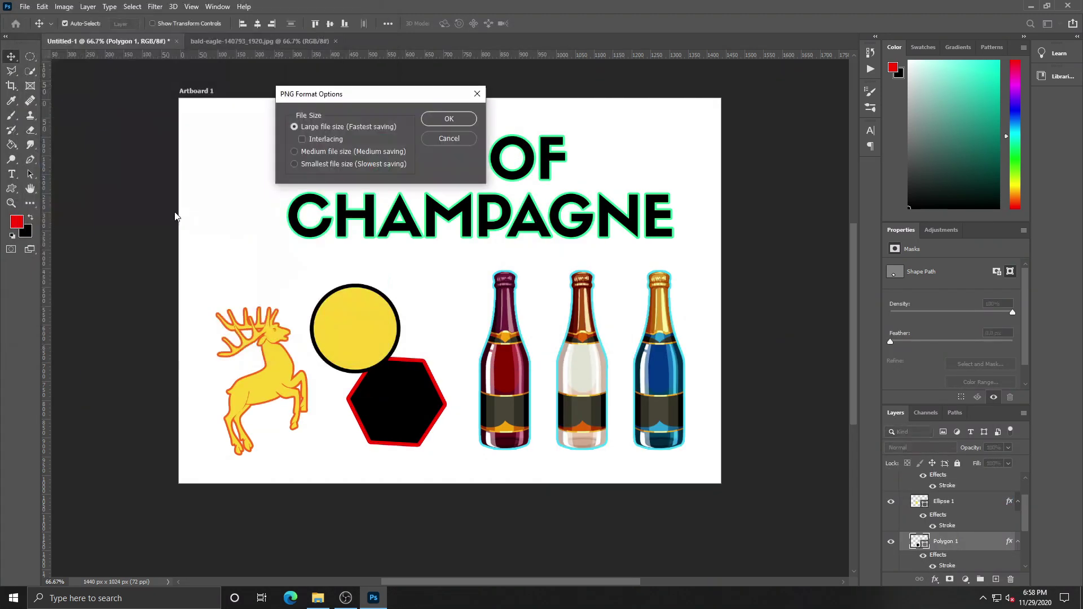
key("Return")
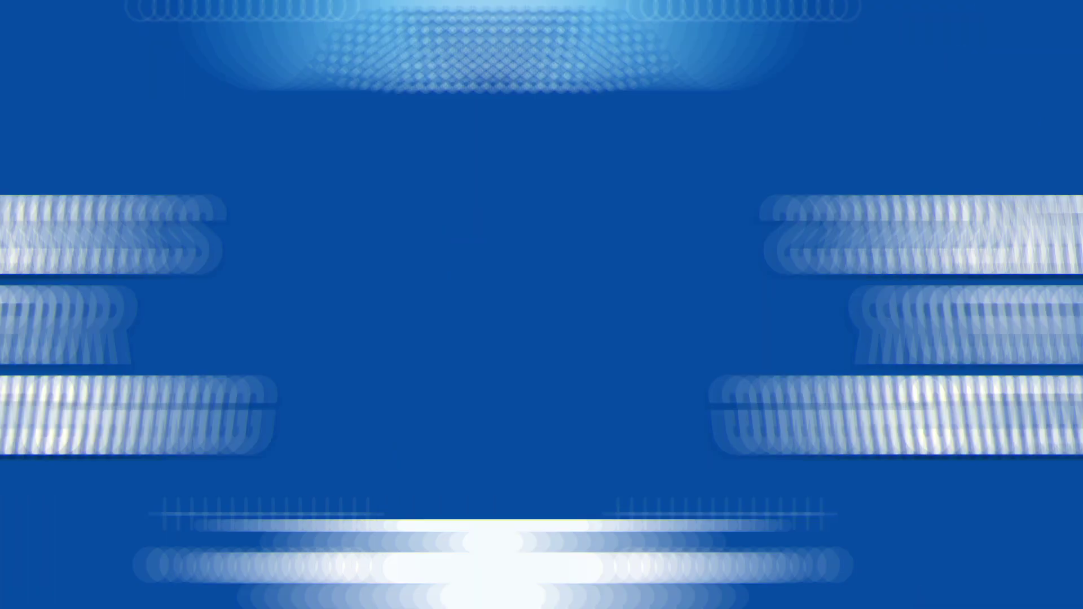